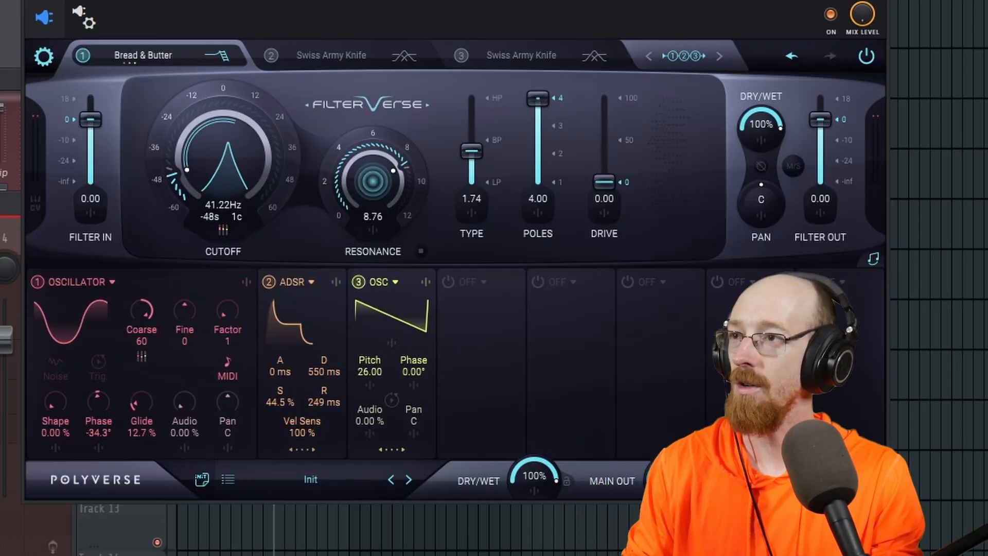
Bring up the playlist, play the drum loop on Track 1, and stop playback.
click(441, 1)
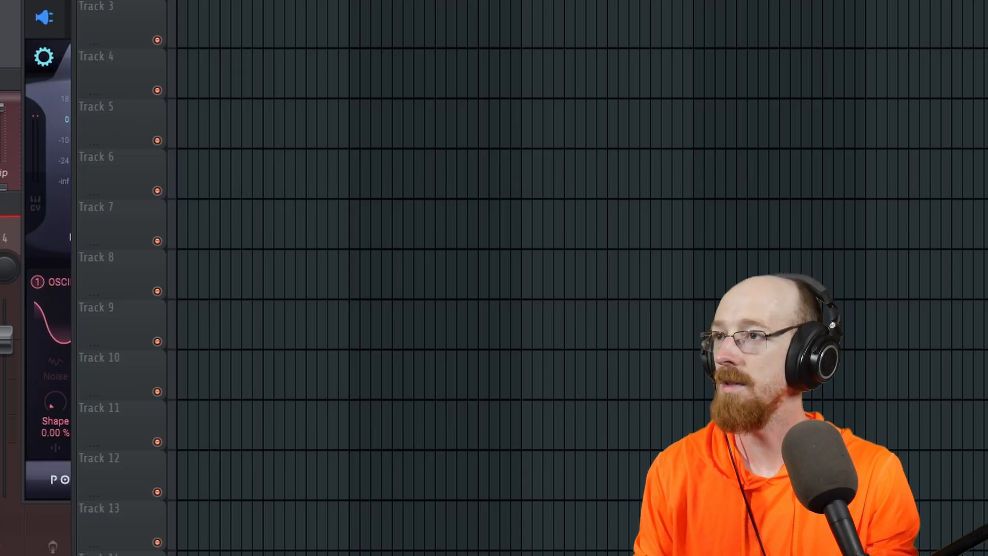
key(space)
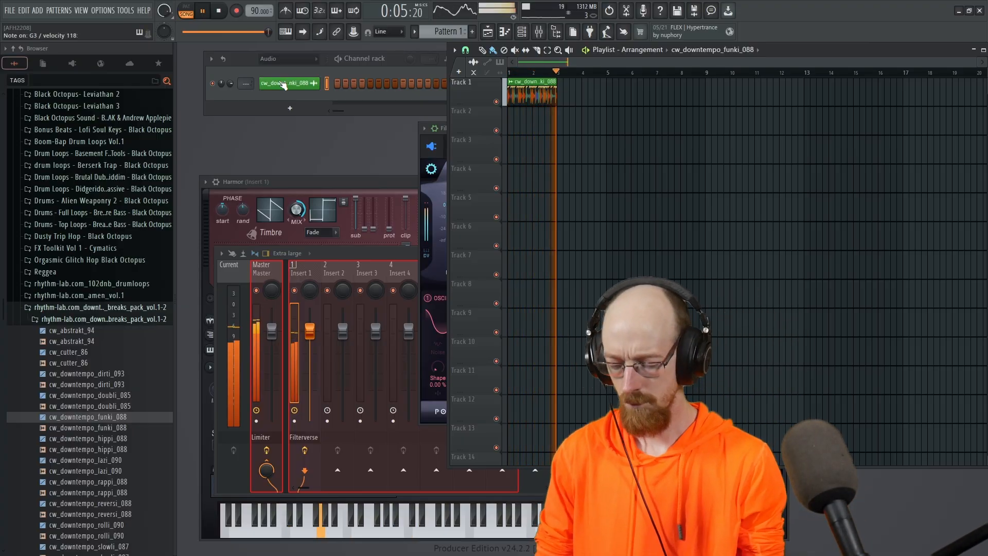
key(space)
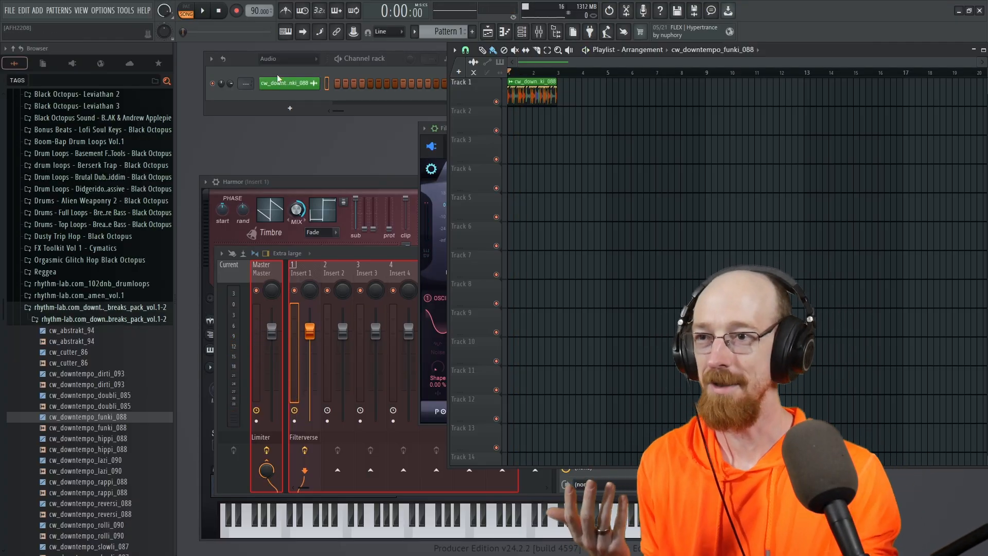
Bring the Filterverse window to the front and view the filter types available for its first slot.
click(423, 184)
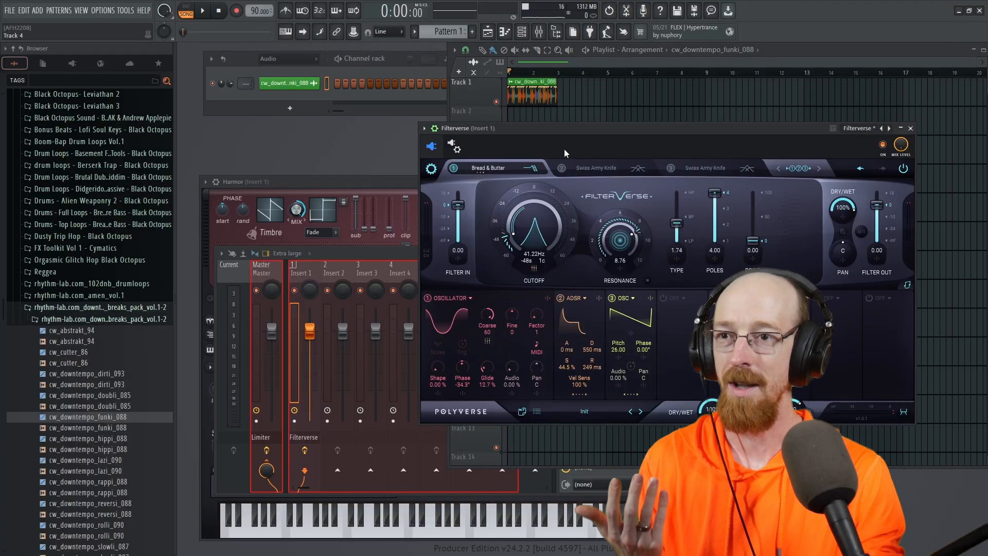
drag(610, 129, 384, 75)
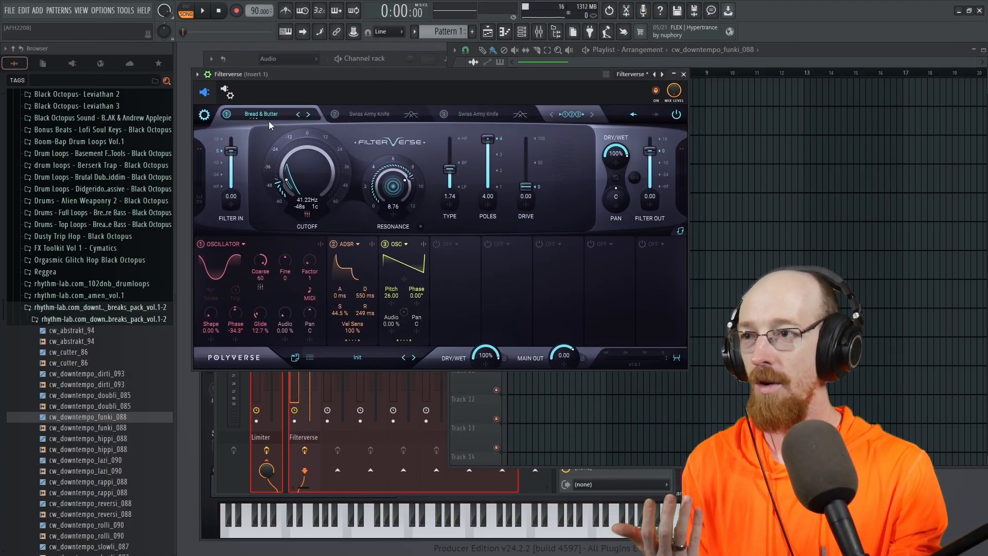
click(276, 110)
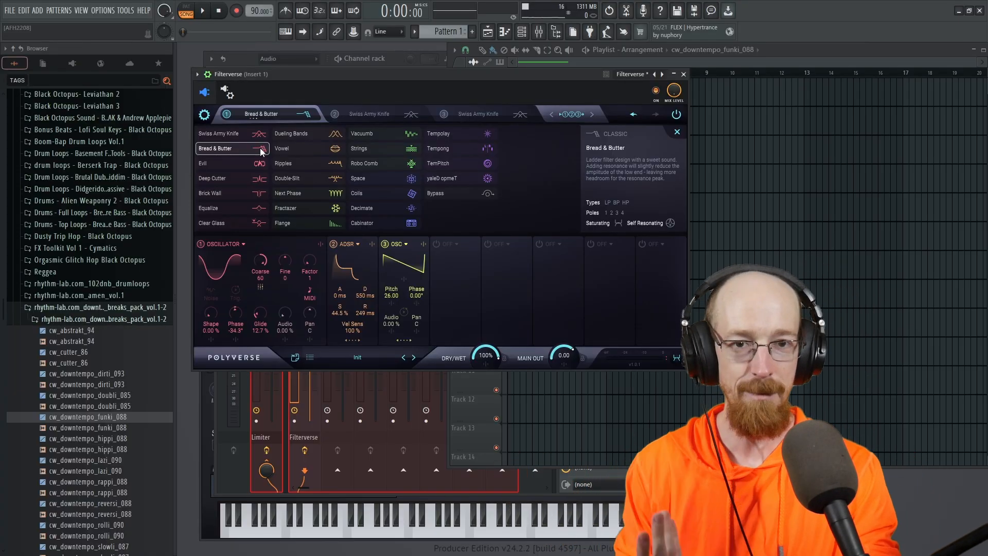
click(288, 116)
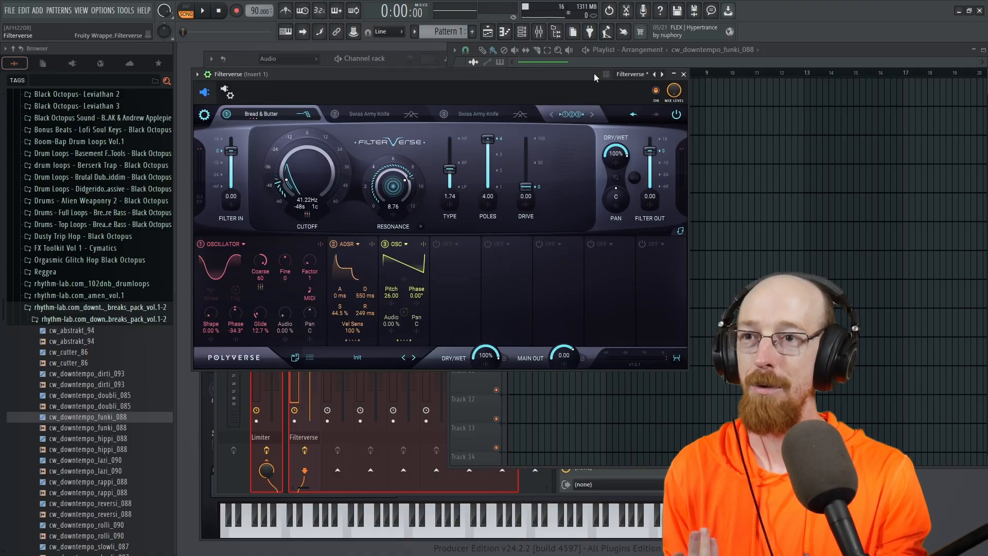
Show all channels in the channel rack and place the Harmor window beside it.
drag(587, 77, 796, 107)
click(288, 59)
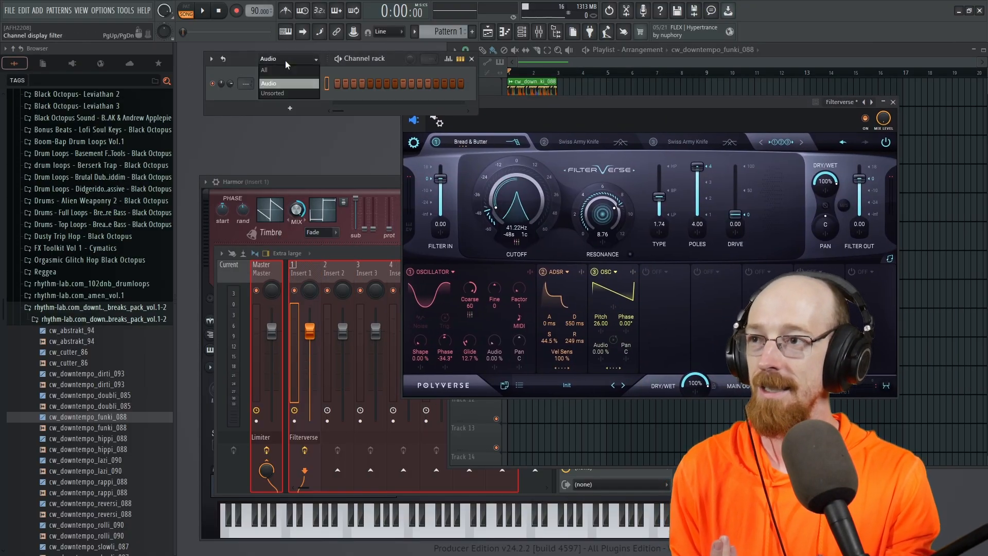
click(288, 70)
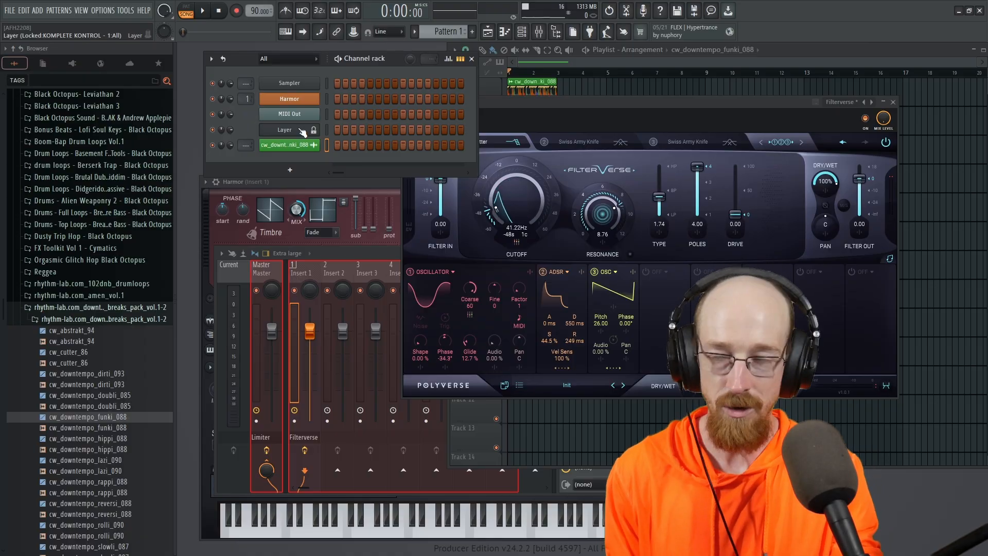
click(556, 32)
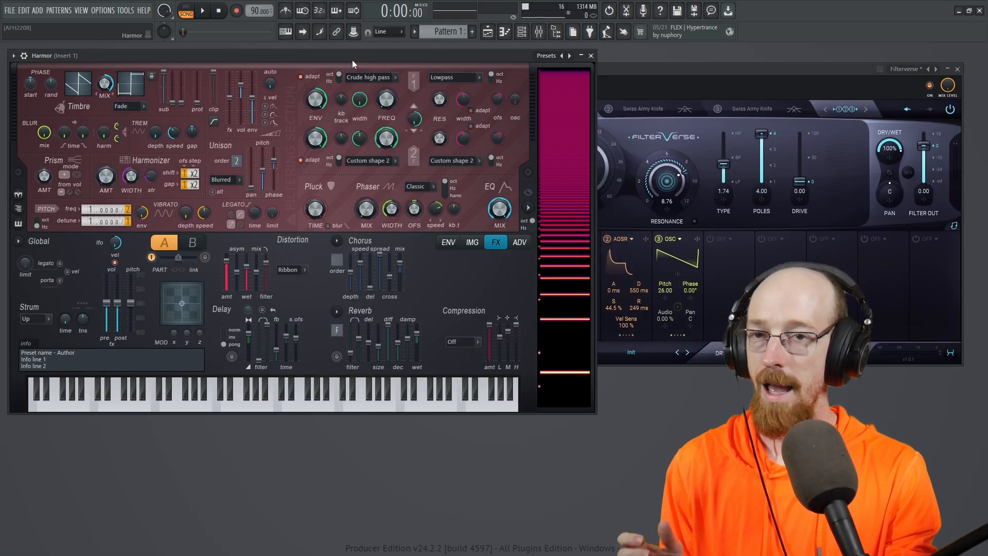
drag(366, 57, 685, 64)
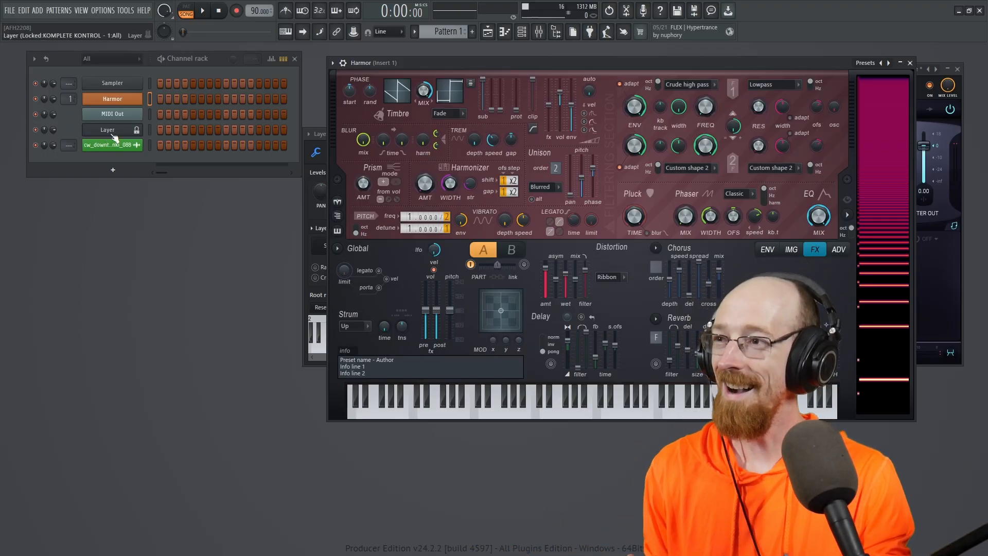
Open the Layer channel's settings and select the Harmor and MIDI Out channels.
click(113, 136)
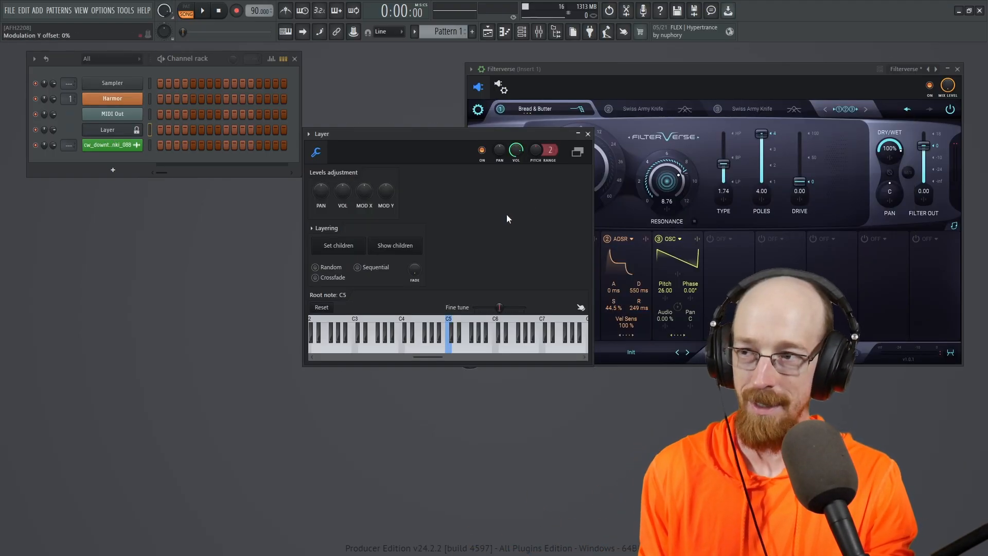
click(152, 98)
right_click(150, 115)
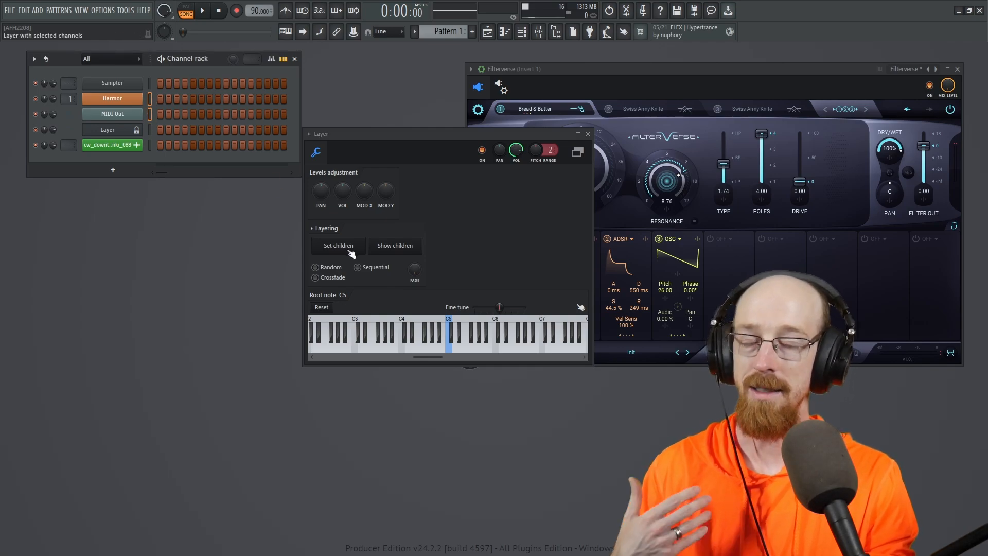
Review the Harmor, MIDI Out and Filterverse windows in turn, and close MIDI Out.
click(124, 102)
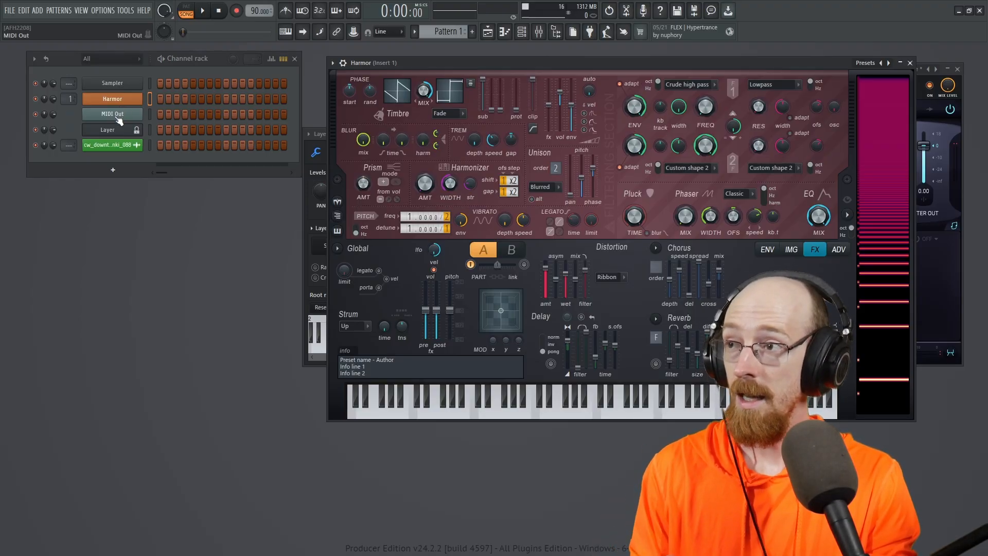
click(118, 115)
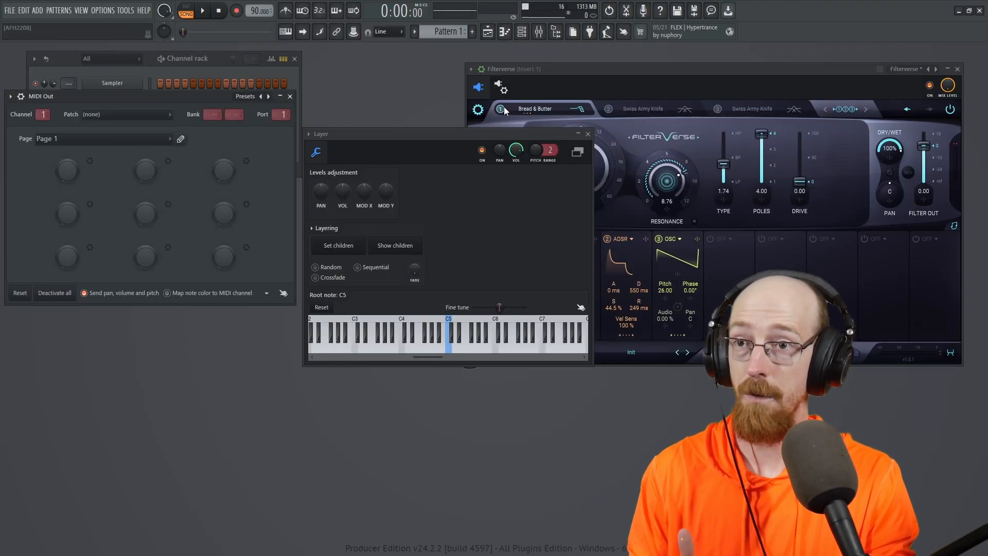
click(570, 78)
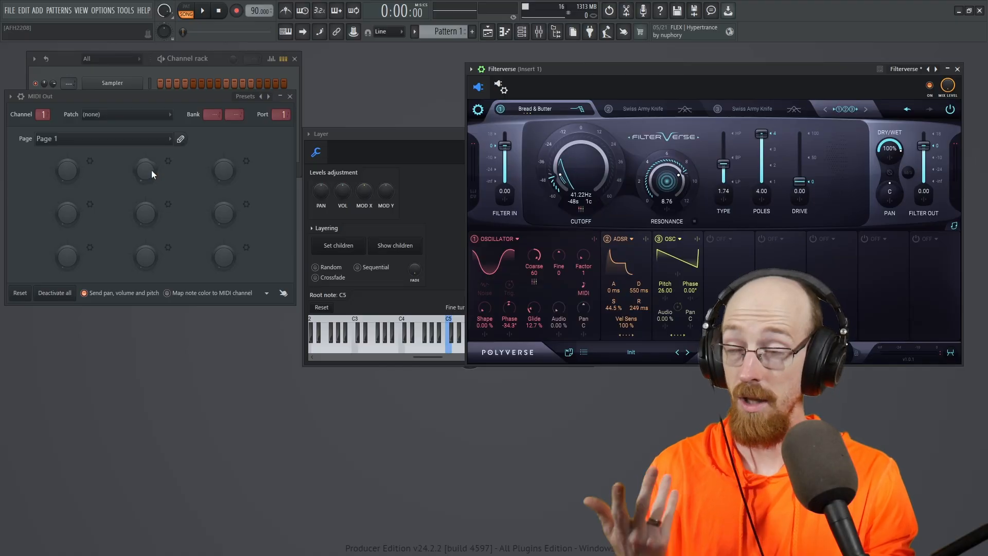
click(289, 96)
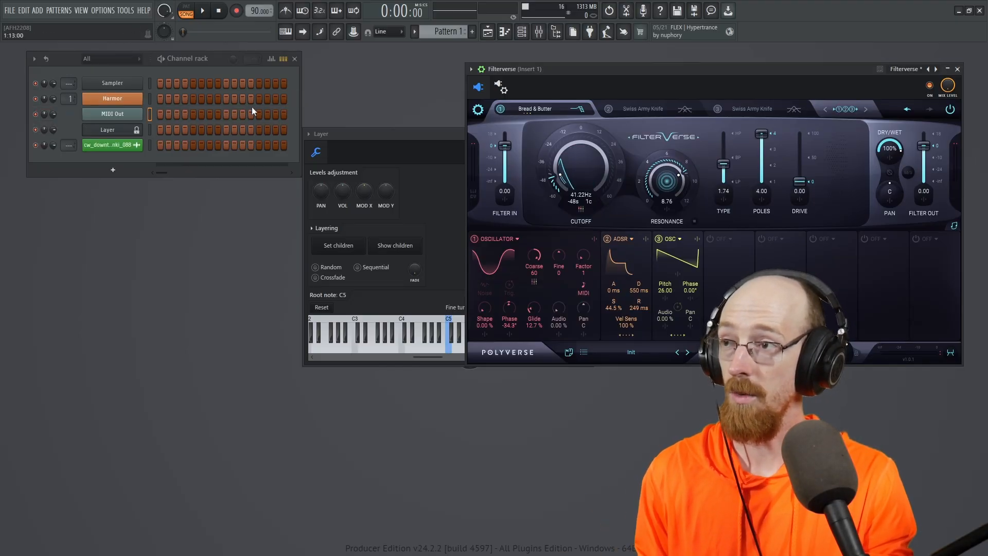
Unlock the Layer channel from its MIDI note source and open Harmor to test incoming notes.
right_click(121, 131)
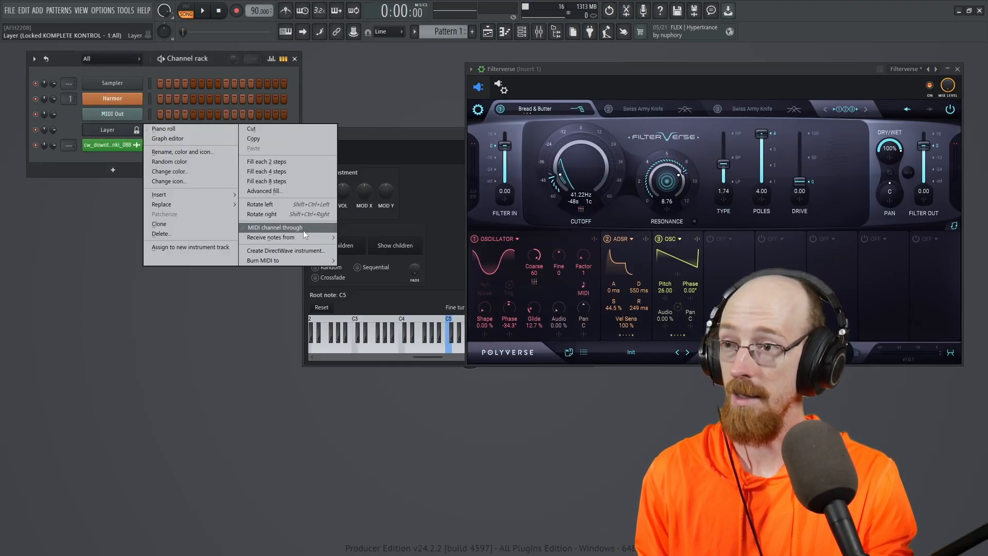
click(375, 246)
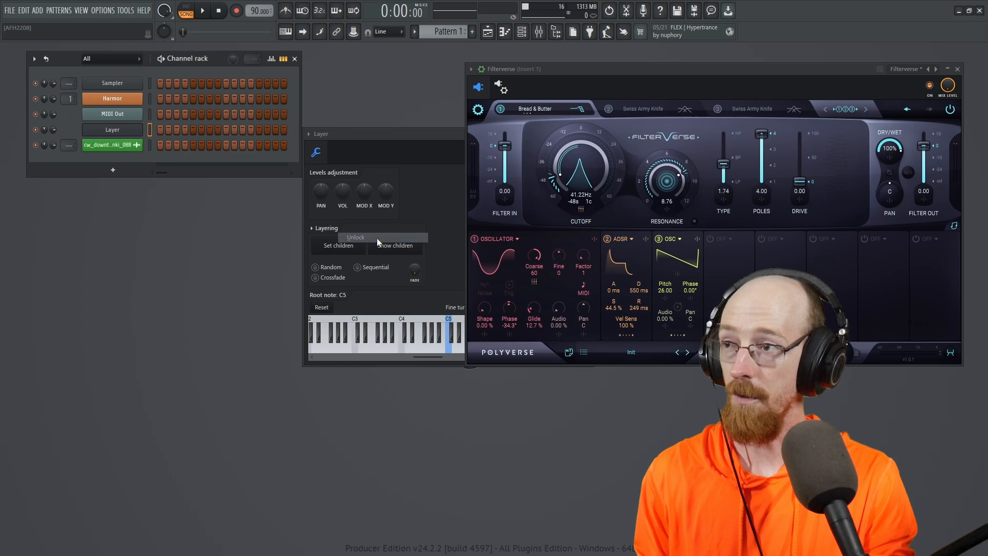
click(135, 99)
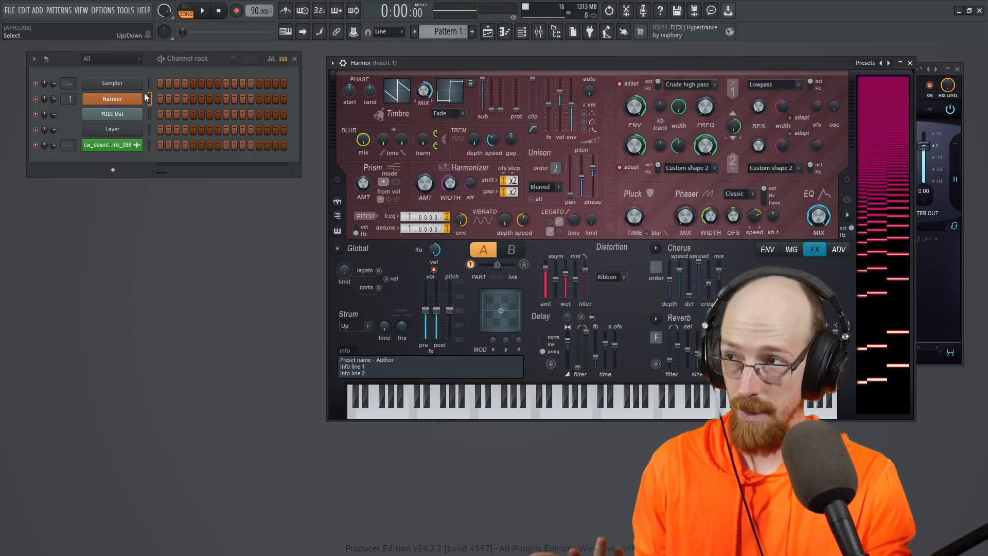
Reopen the Layer channel's settings, select the Harmor and MIDI Out channels, and close the Layer window.
right_click(124, 134)
click(123, 132)
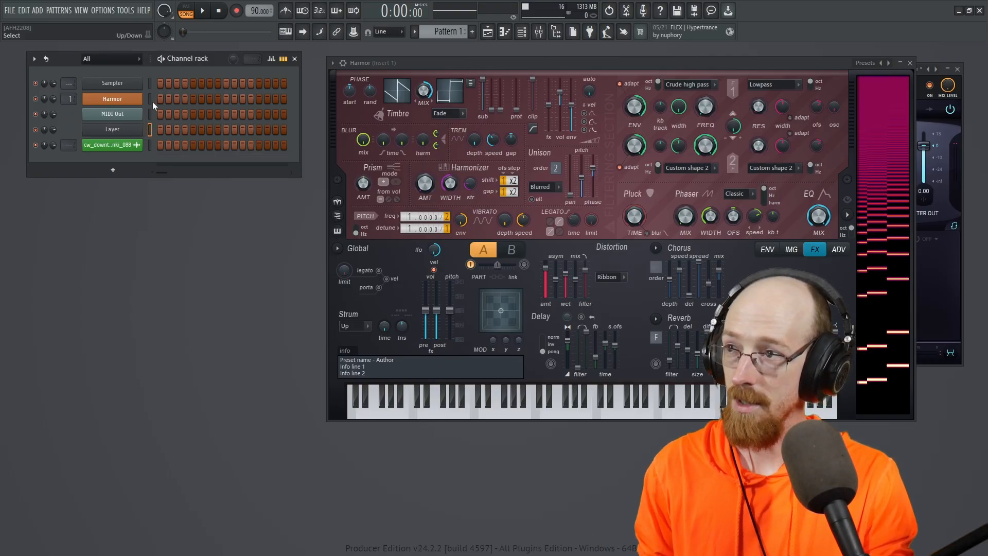
click(135, 132)
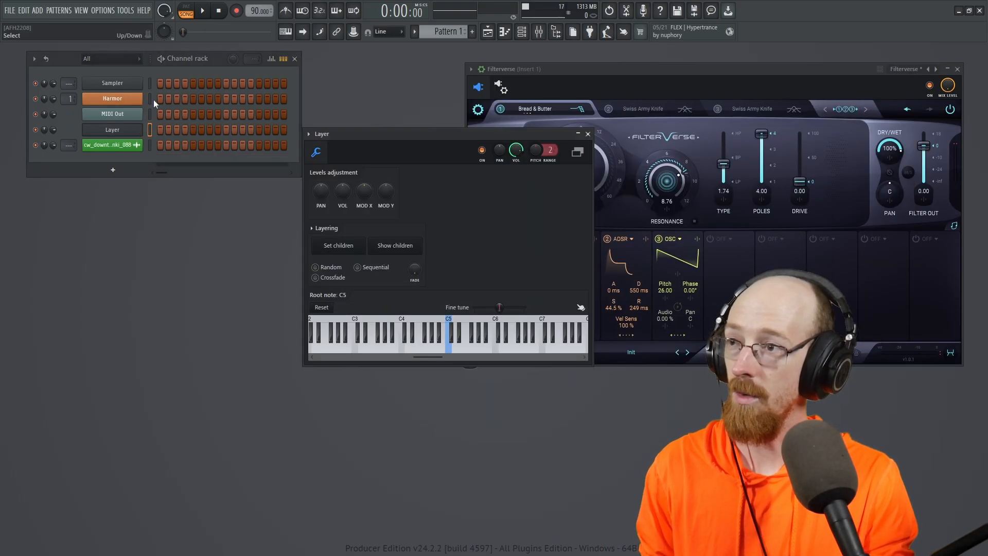
drag(151, 100, 149, 110)
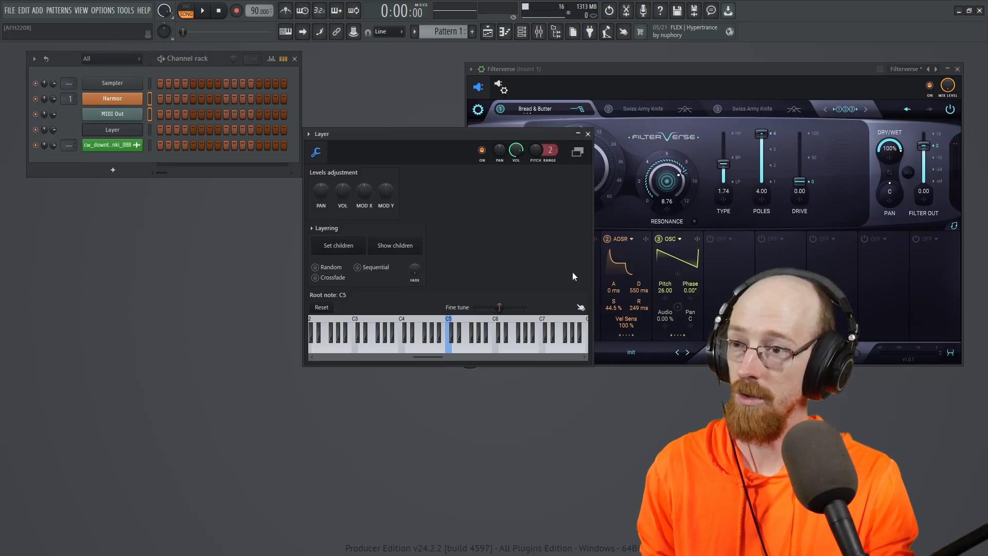
click(588, 135)
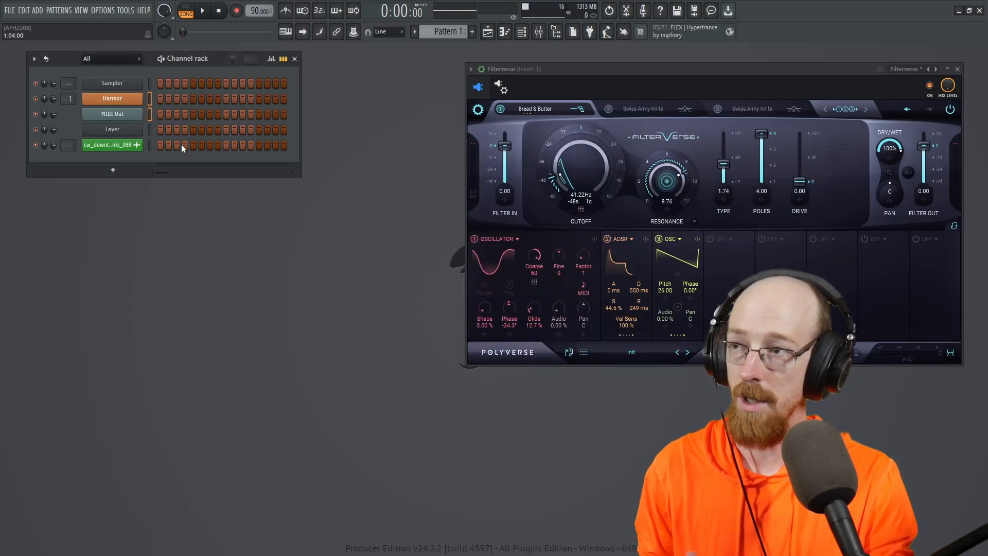
Set the Layer channel to receive notes from KOMPLETE KONTROL - 1 on all MIDI channels.
right_click(132, 131)
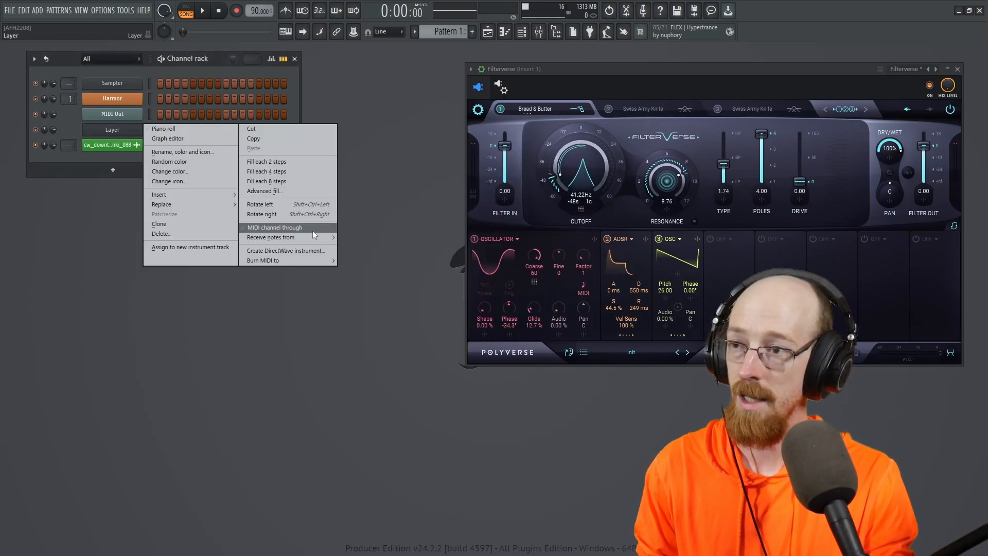
mouse_move(321, 238)
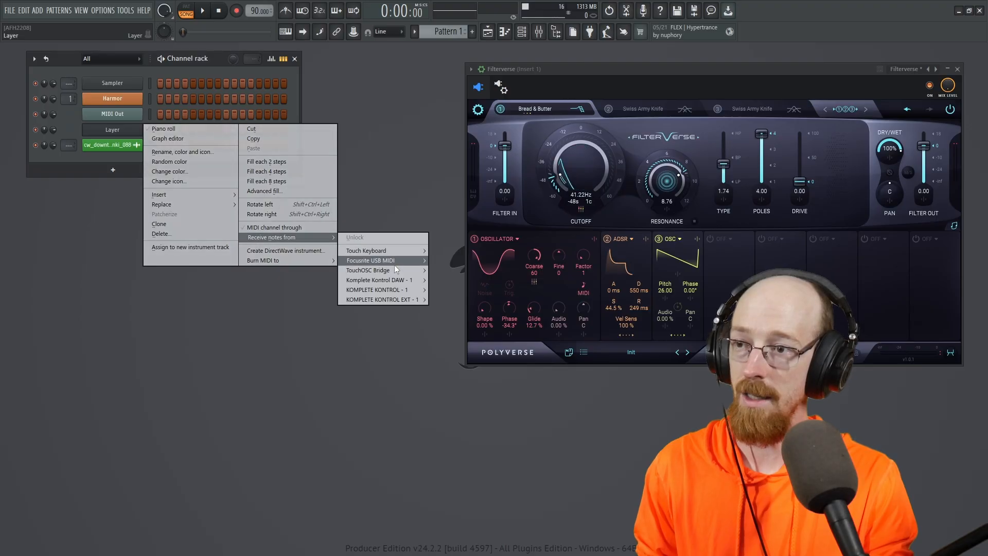
mouse_move(406, 279)
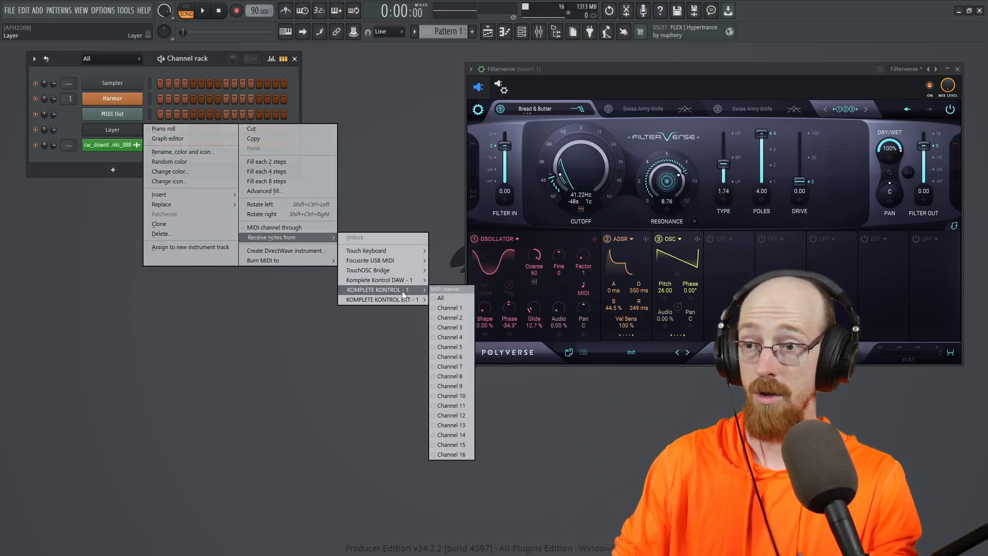
click(449, 297)
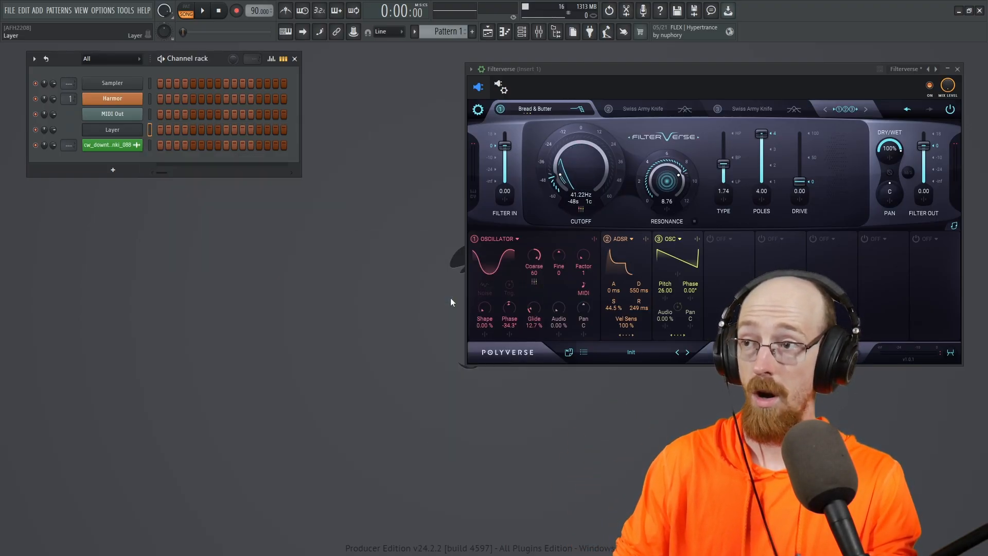
Open Harmor, move its window away from Filterverse, and bring Filterverse to the front.
click(130, 101)
drag(468, 70, 198, 70)
click(777, 70)
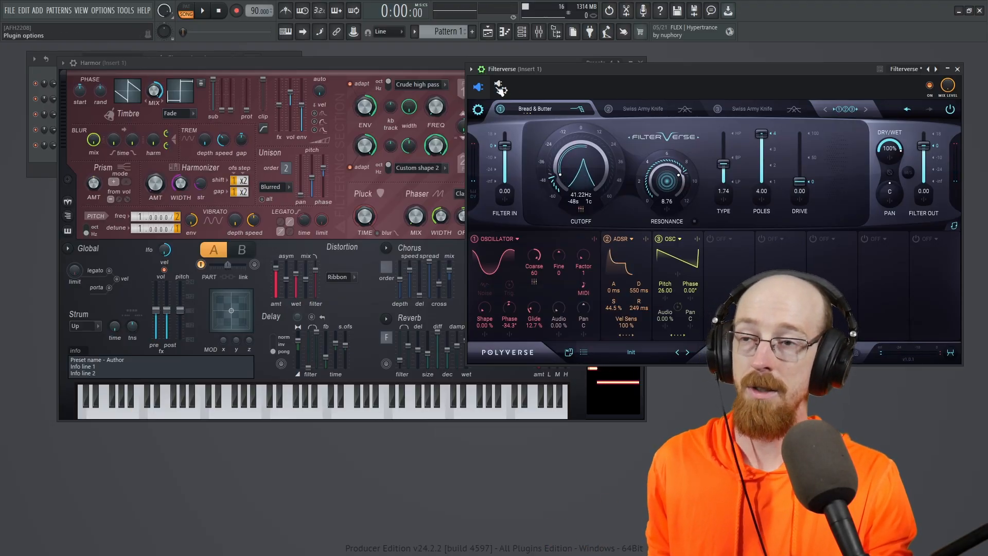
Open the MIDI Out channel from the channel rack and move its window clear of the channel names.
click(35, 163)
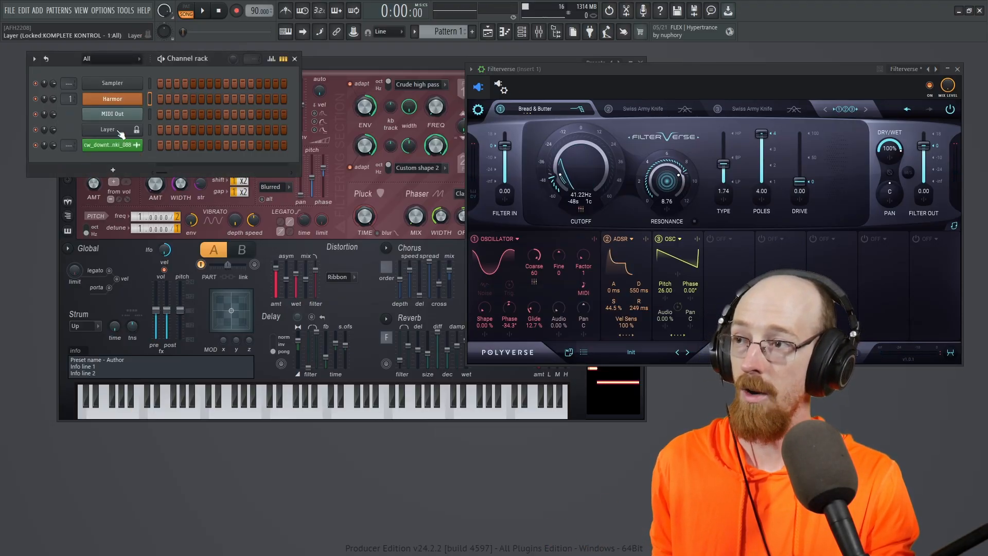
click(112, 115)
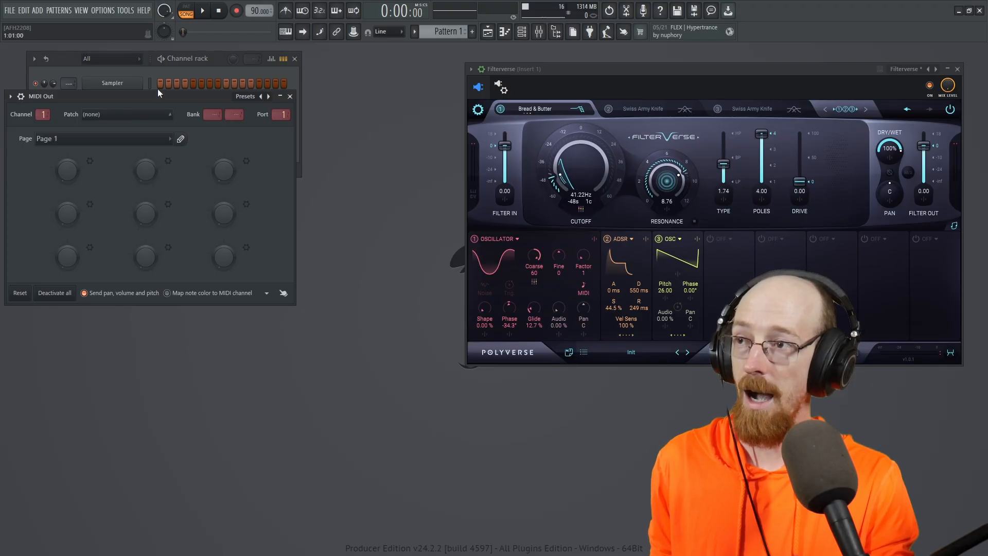
drag(160, 96, 252, 144)
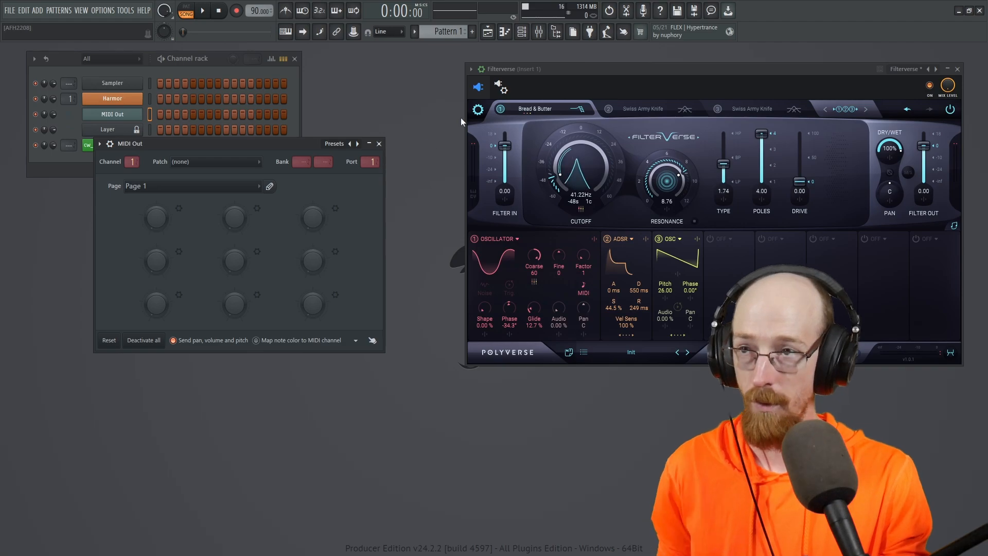
Show Filterverse's plugin settings to compare its MIDI input port with the MIDI Out port.
click(502, 88)
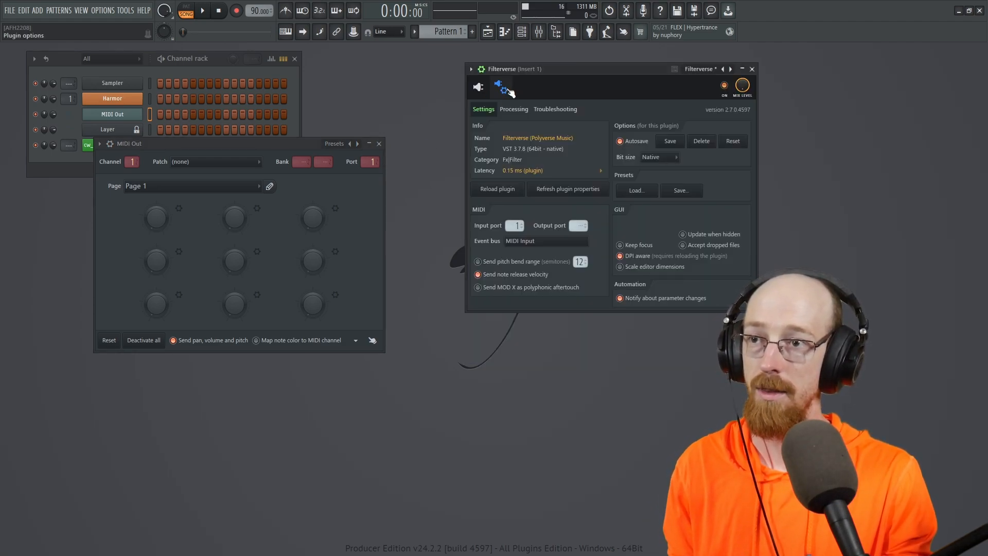
click(484, 70)
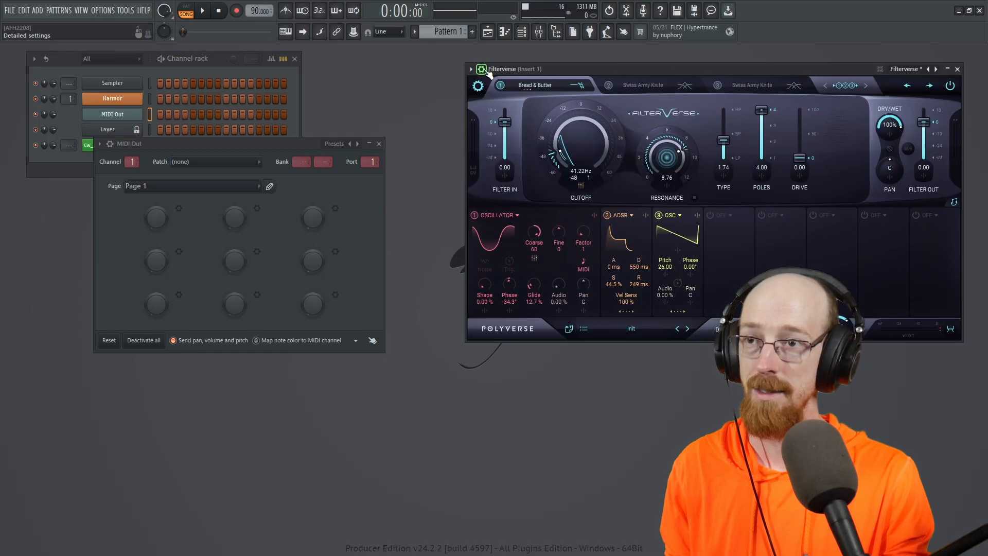
click(483, 70)
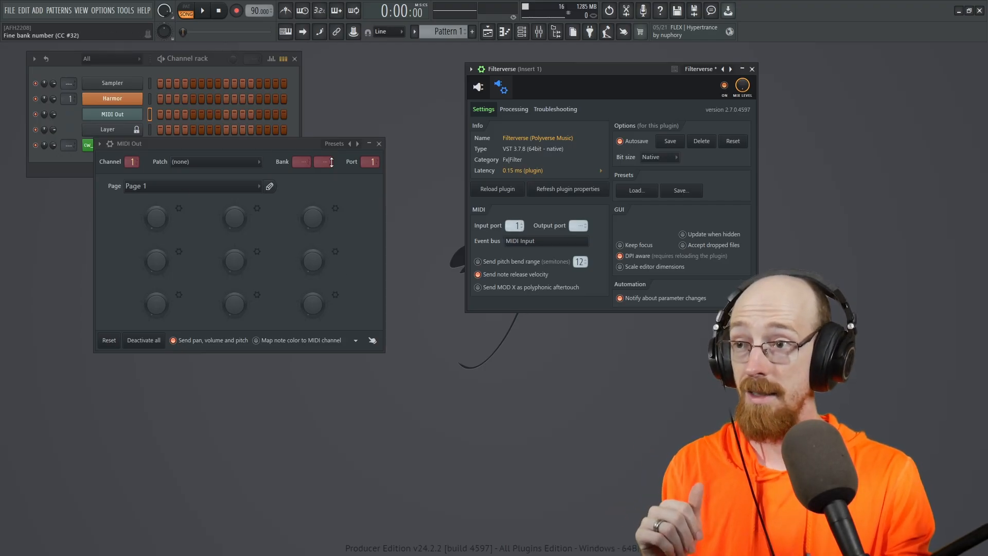
Close the MIDI Out window and return Filterverse to its plugin editor with the ADSR modulator expanded.
drag(260, 146, 251, 153)
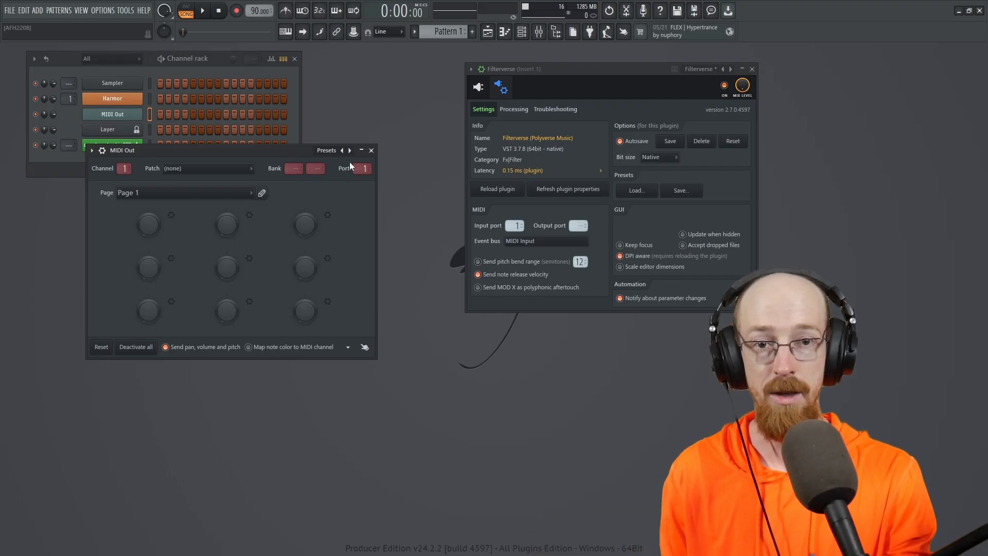
click(372, 150)
click(477, 93)
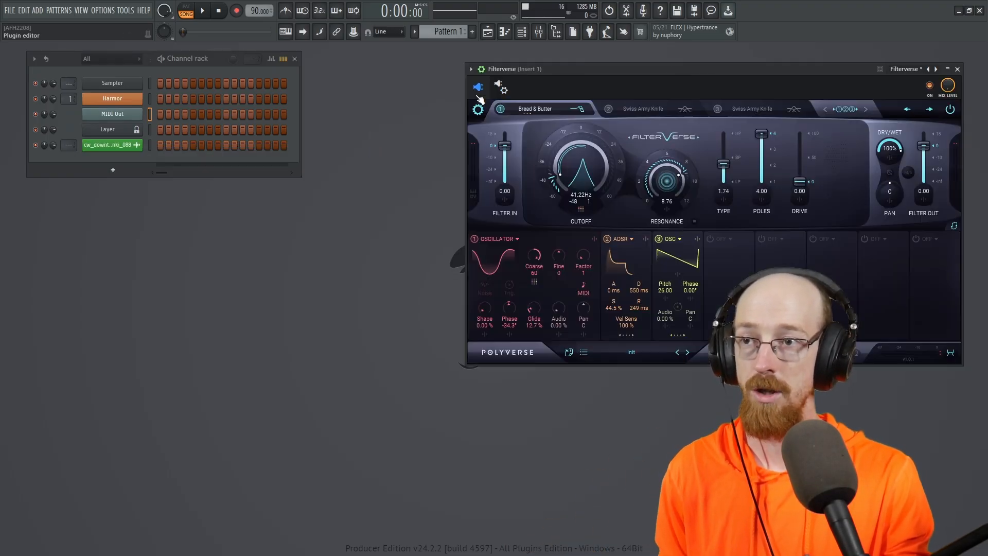
click(627, 334)
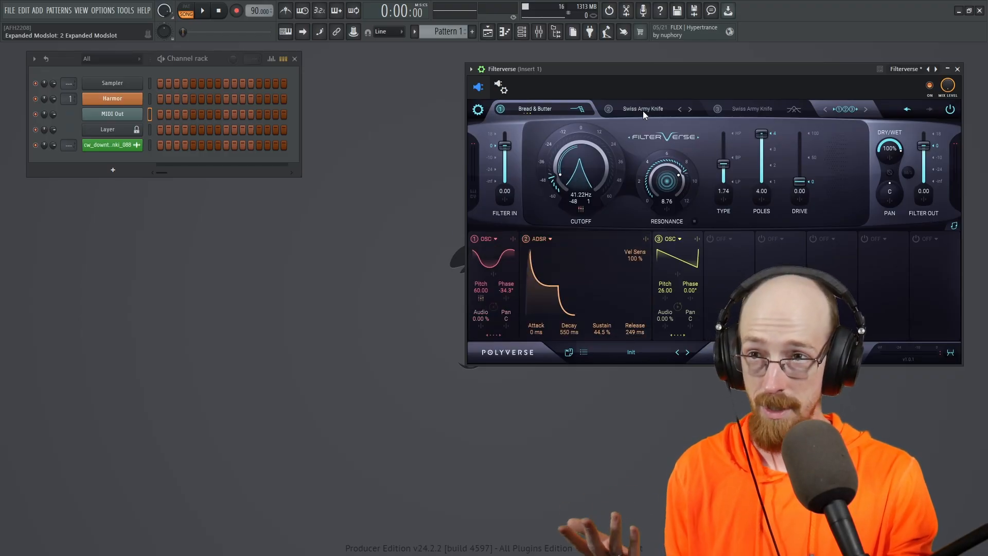
drag(671, 70, 675, 65)
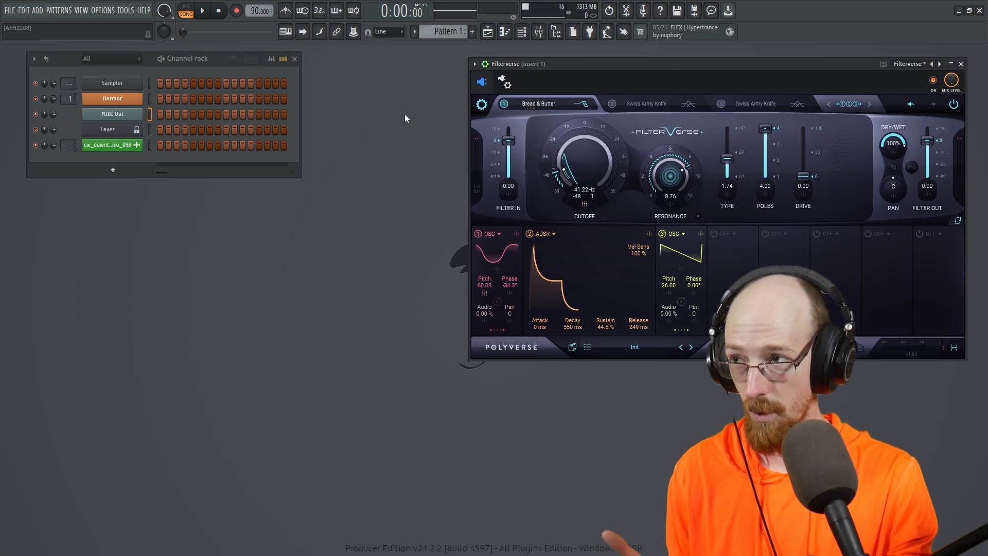
Open Harmor, arrange its window beside Filterverse's controls, and switch the Filterverse effect off to compare the dry sound.
click(128, 100)
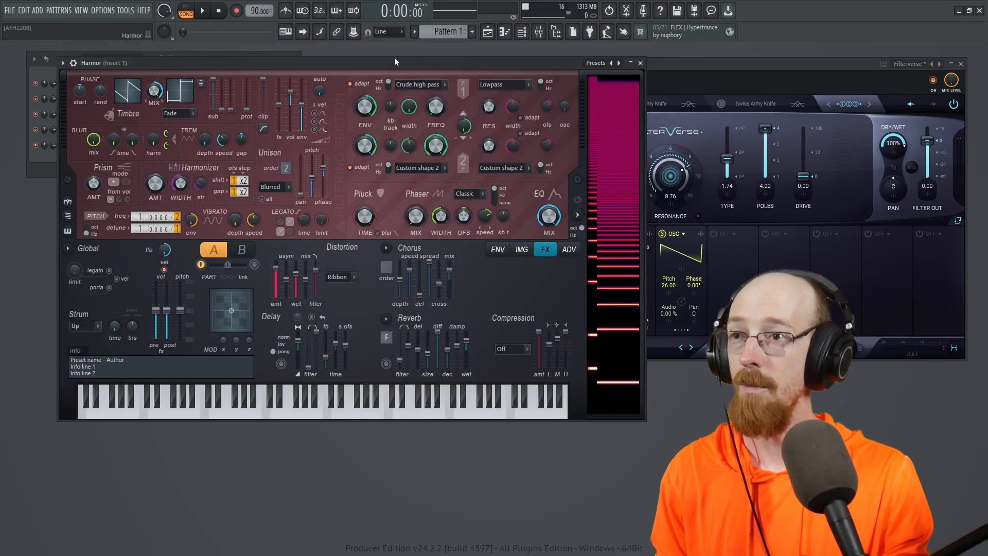
drag(399, 66, 362, 60)
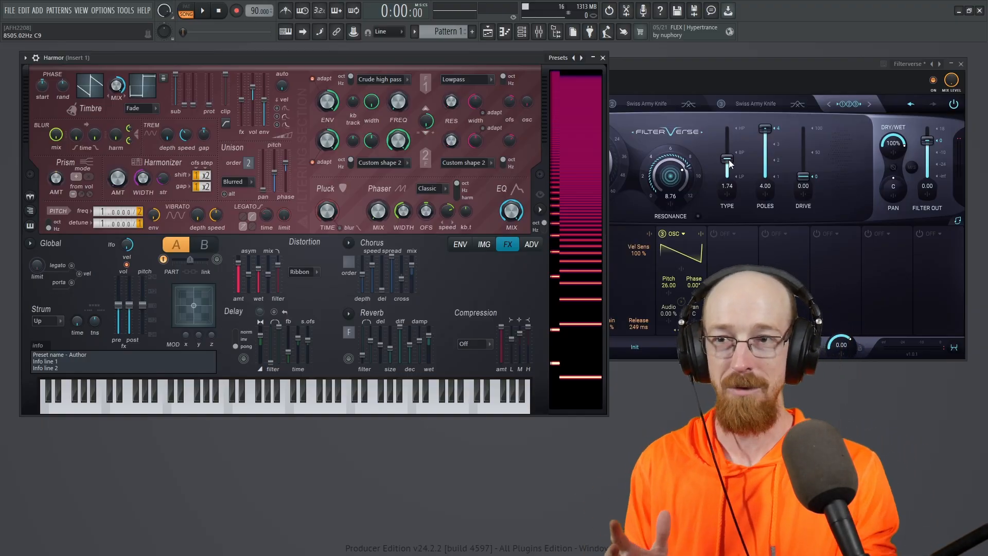
drag(362, 59, 381, 217)
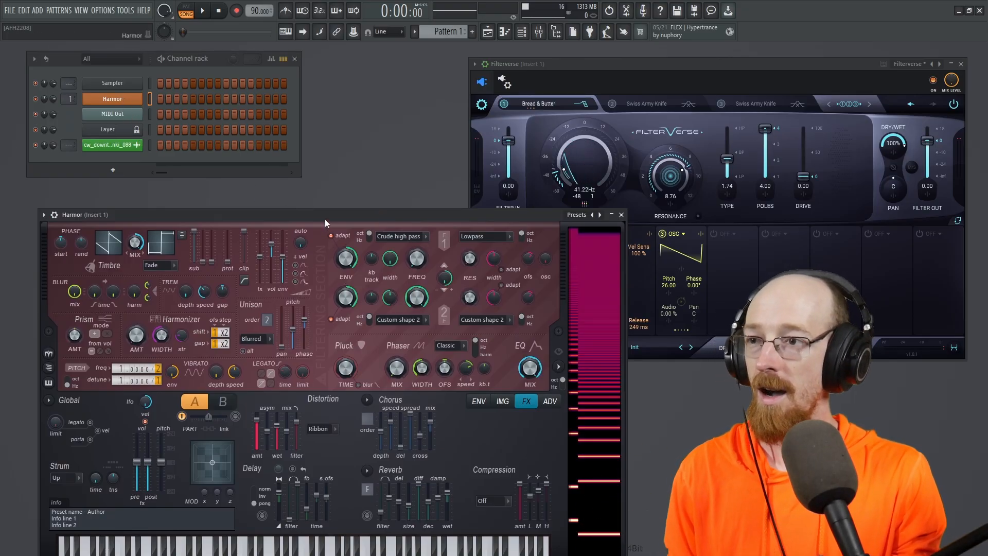
drag(325, 218, 304, 181)
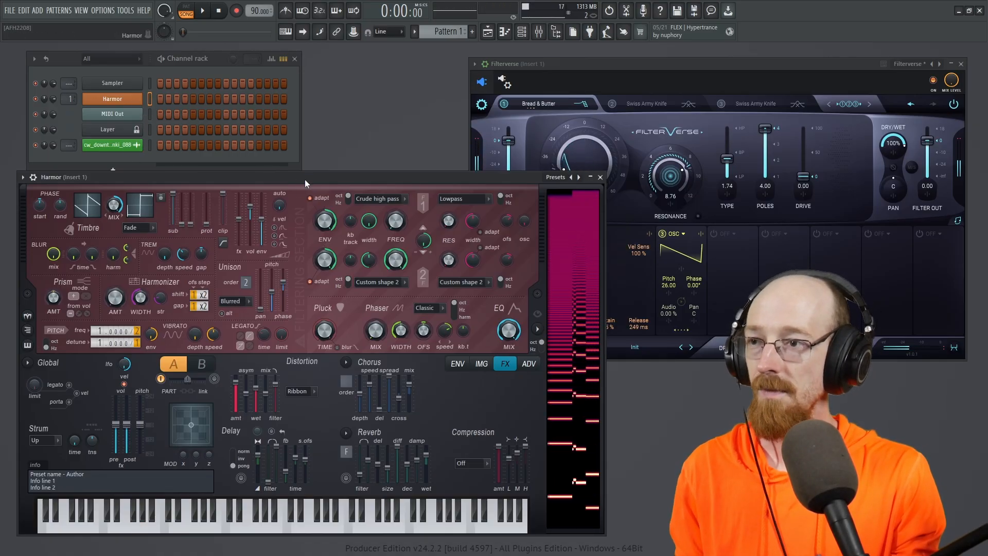
drag(304, 179, 299, 57)
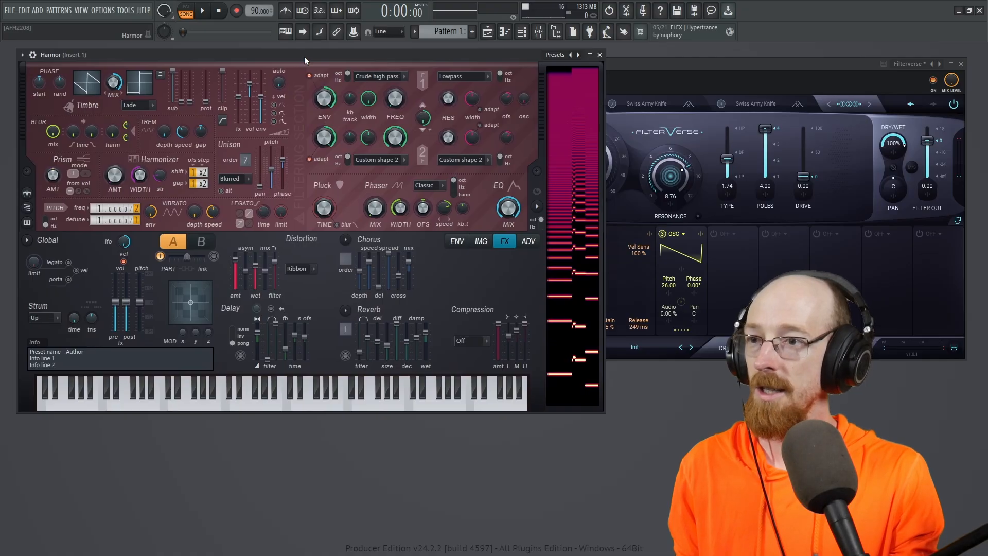
click(934, 82)
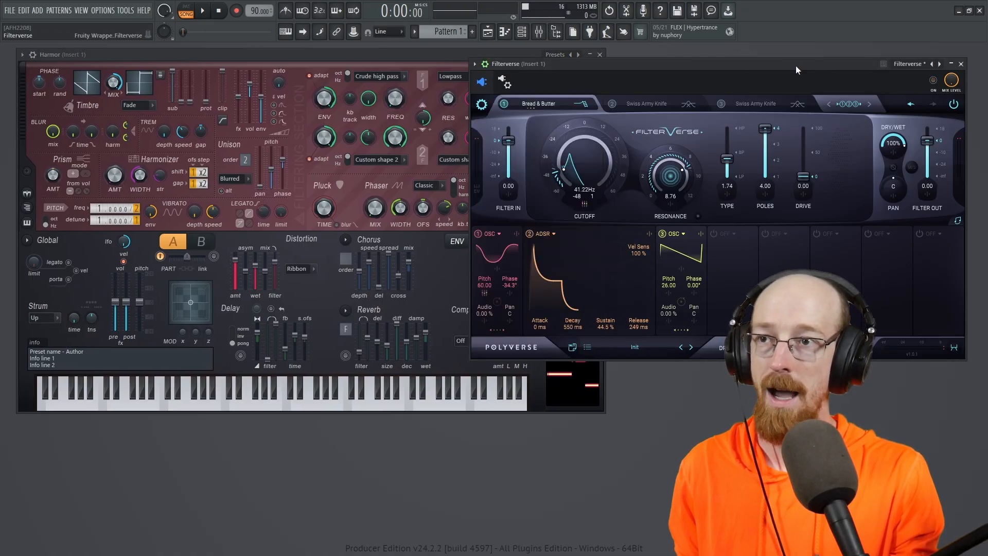
click(417, 57)
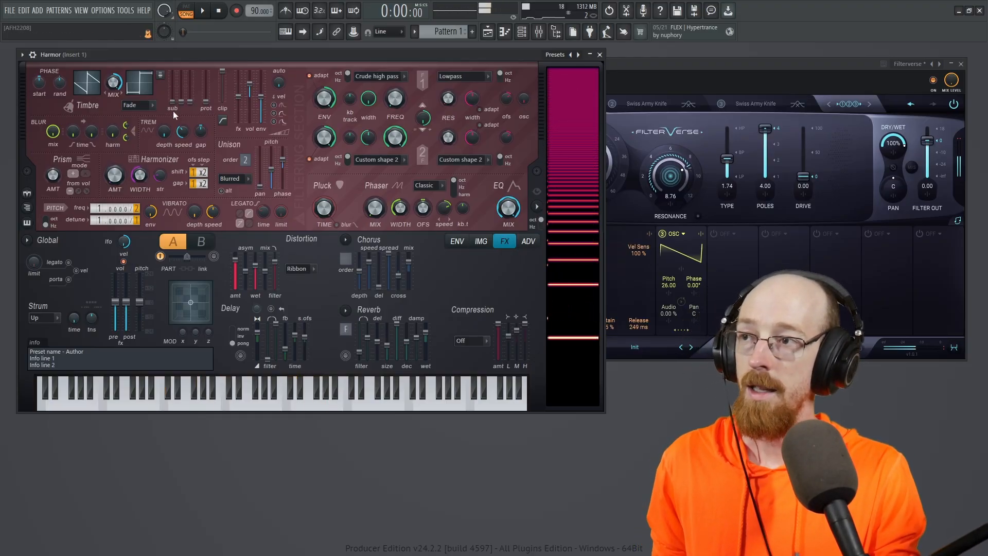
Vary Harmor's first sub-harmonic level and its pitch frequency divider to compare how the filtered sound reacts.
drag(172, 102, 172, 79)
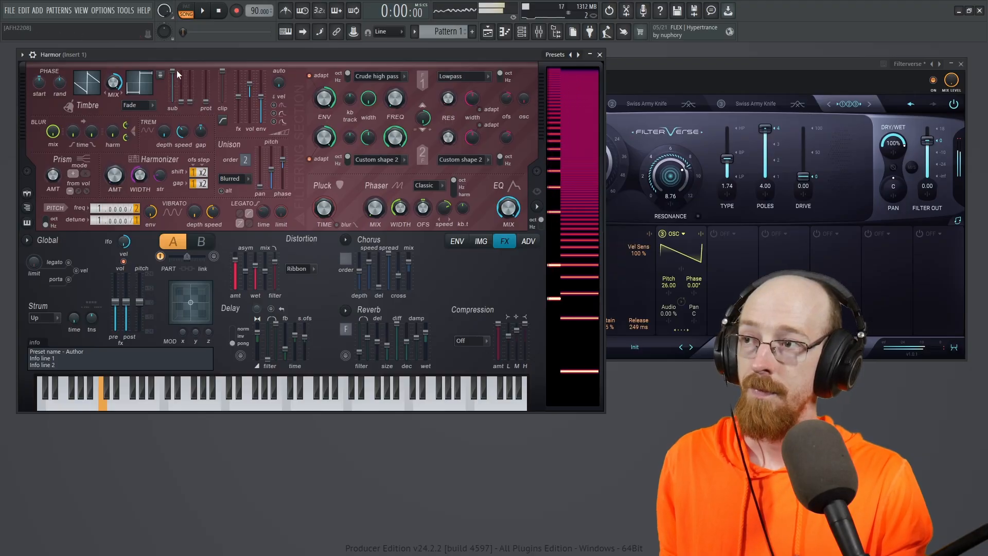
drag(177, 71, 177, 96)
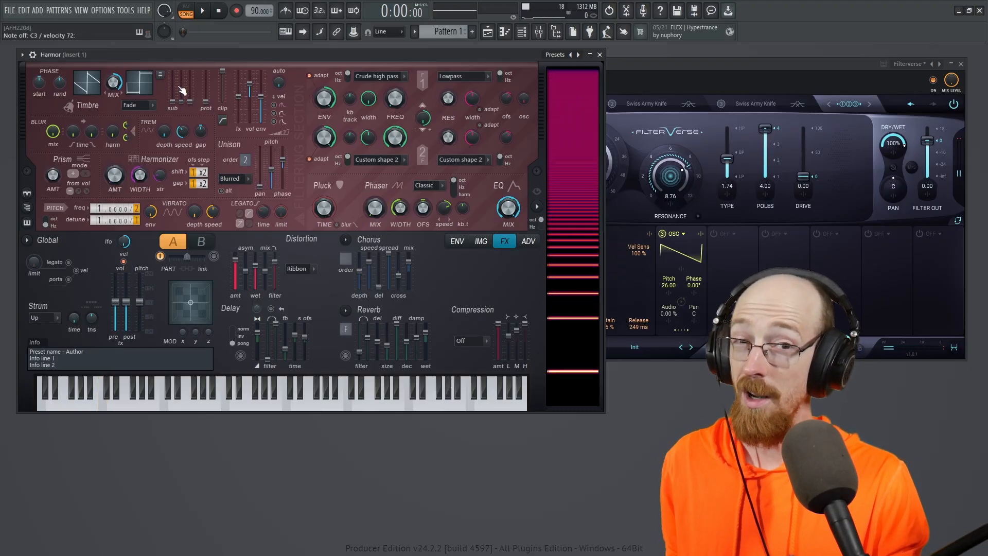
mouse_move(183, 90)
mouse_down()
mouse_move(179, 107)
mouse_move(177, 88)
mouse_up()
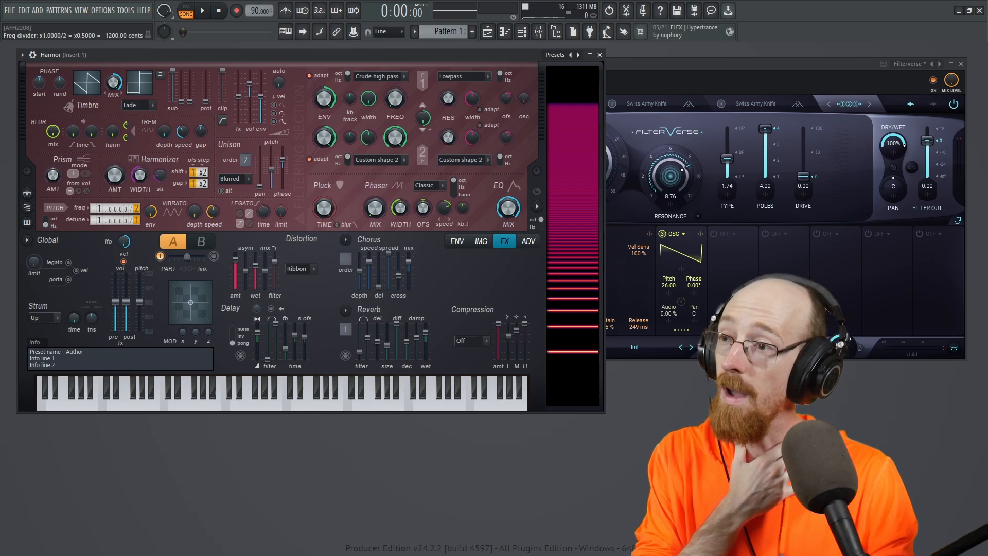
drag(136, 208, 137, 212)
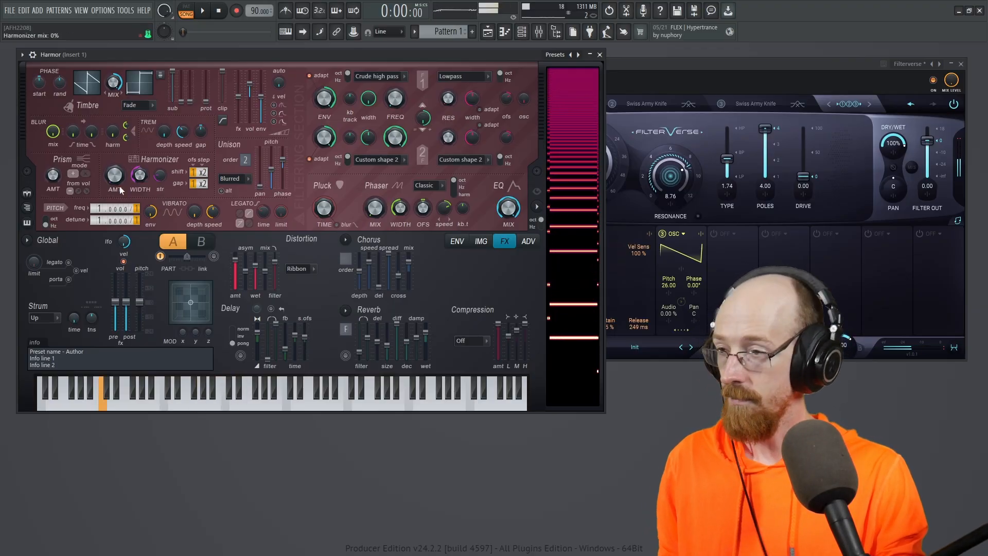
drag(137, 209, 137, 205)
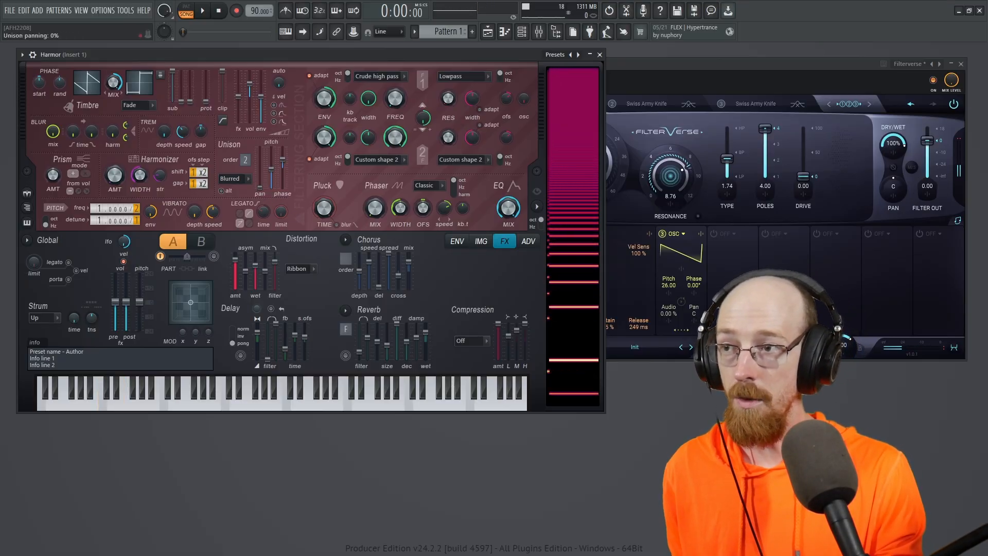
Adjust Harmor's unison panning and pitch thickness, and raise the filter 1 frequency to 24%.
drag(261, 150, 261, 166)
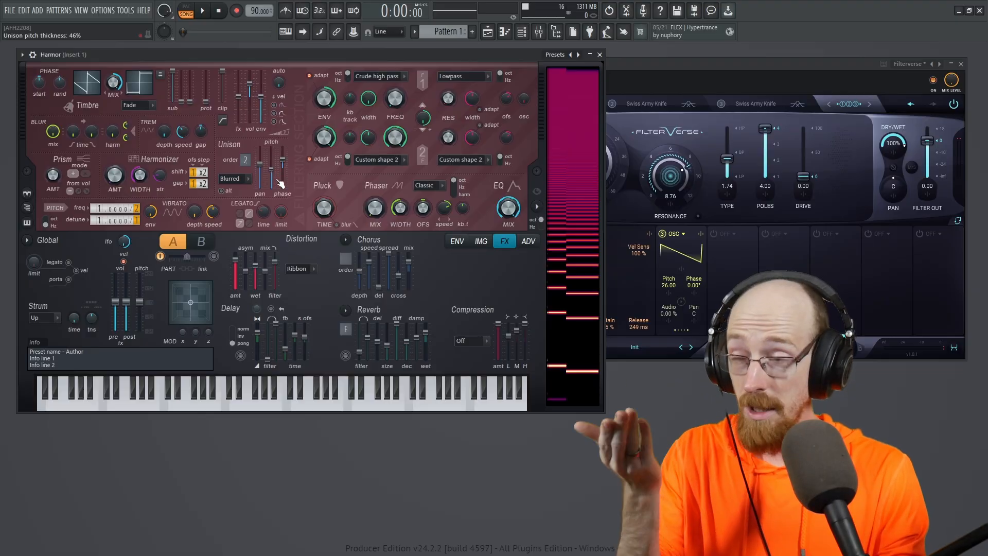
drag(271, 185, 272, 188)
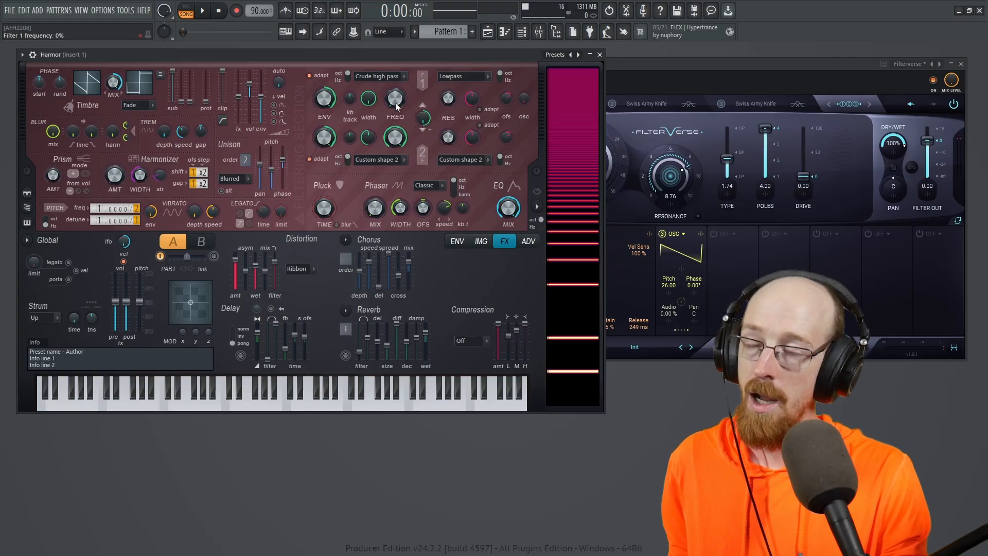
drag(397, 107, 397, 84)
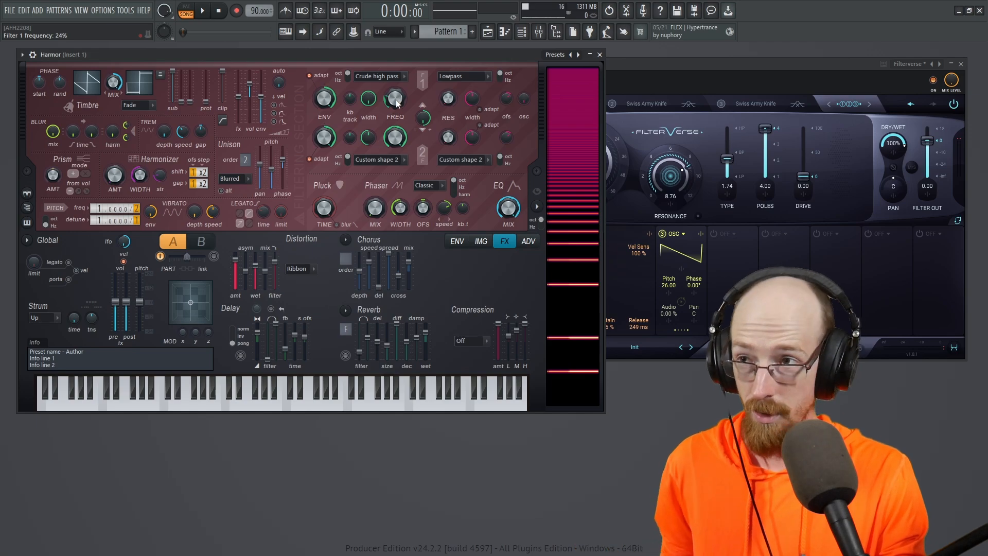
scroll(396, 102, up, 4)
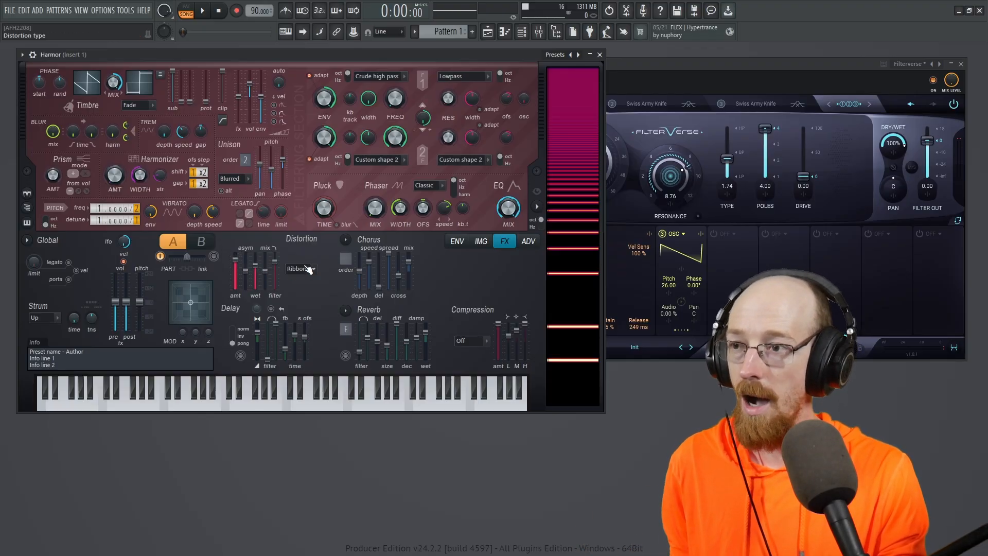
Set Harmor's distortion type to Classic, audition other types such as Softsat and Hill, and end on Classic.
click(308, 270)
click(310, 296)
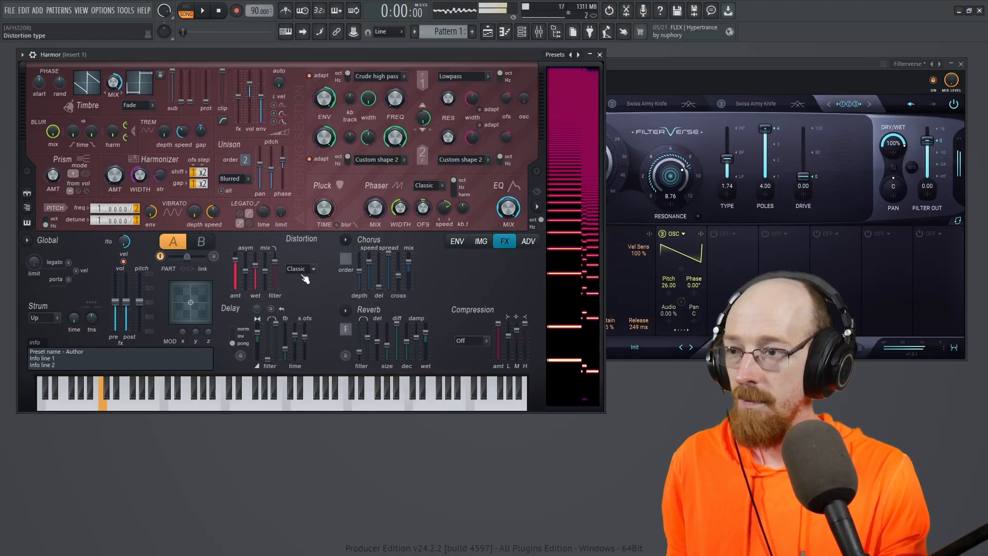
scroll(306, 273, down, 1)
scroll(306, 272, down, 1)
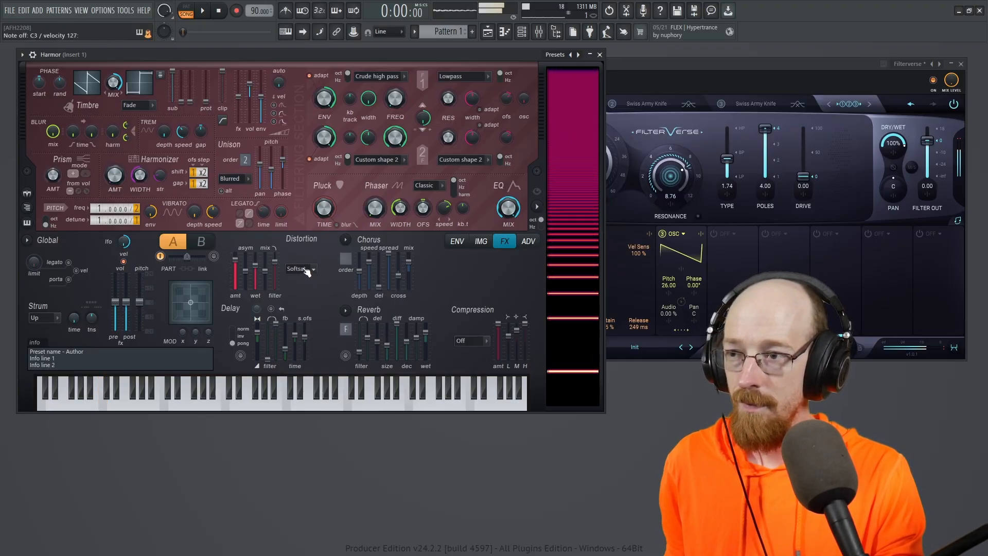
scroll(307, 272, down, 1)
scroll(307, 272, down, 1)
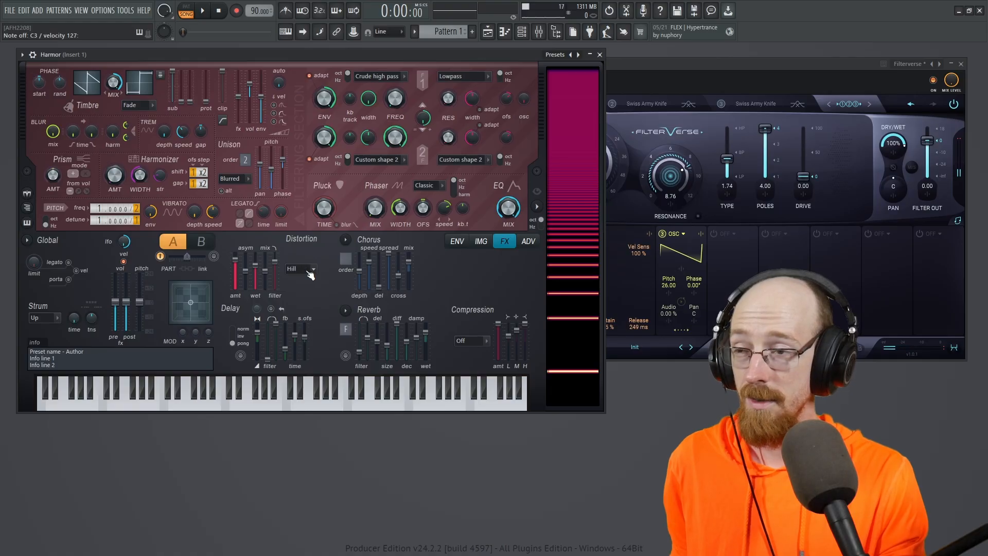
scroll(310, 275, up, 1)
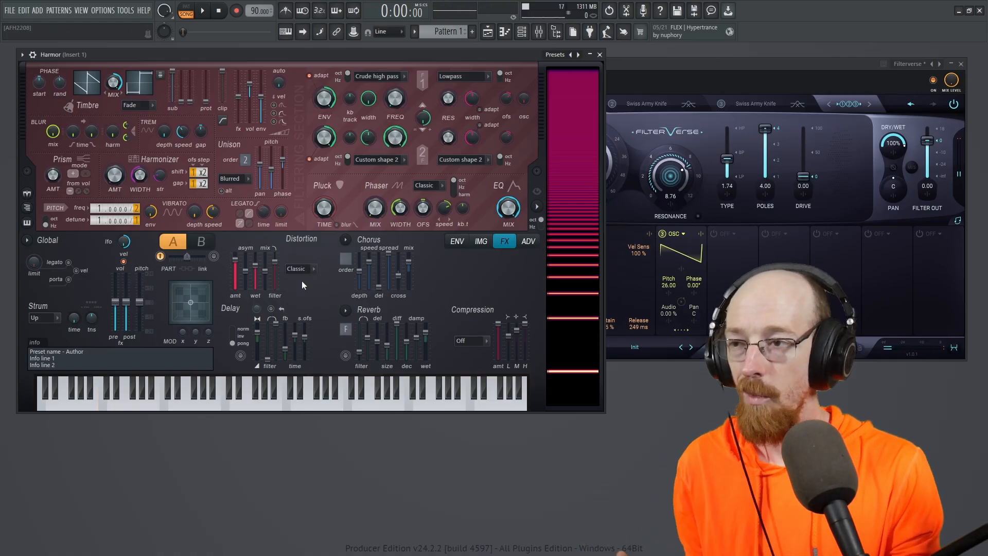
Compare Harmor's sound with the distortion type set to Off and back at Classic.
click(302, 275)
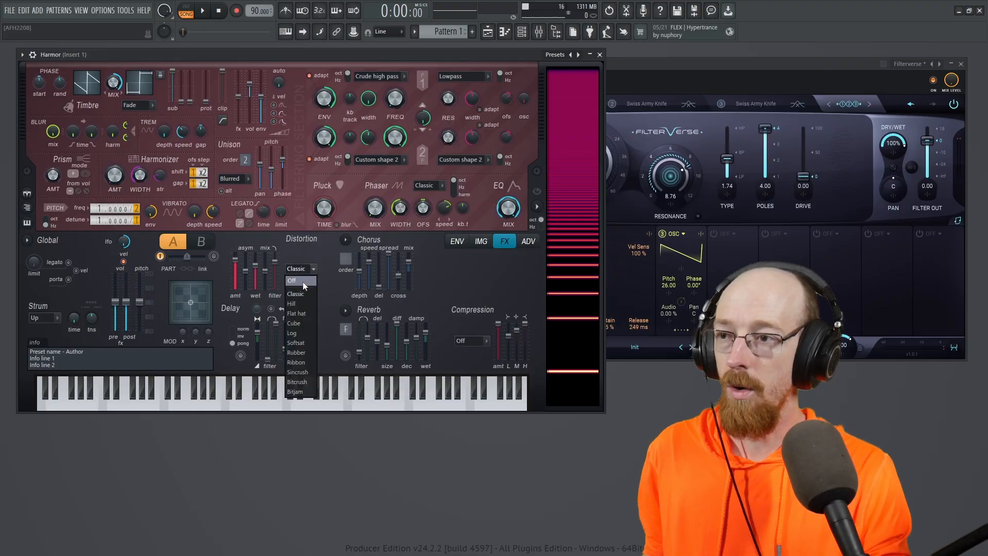
click(302, 282)
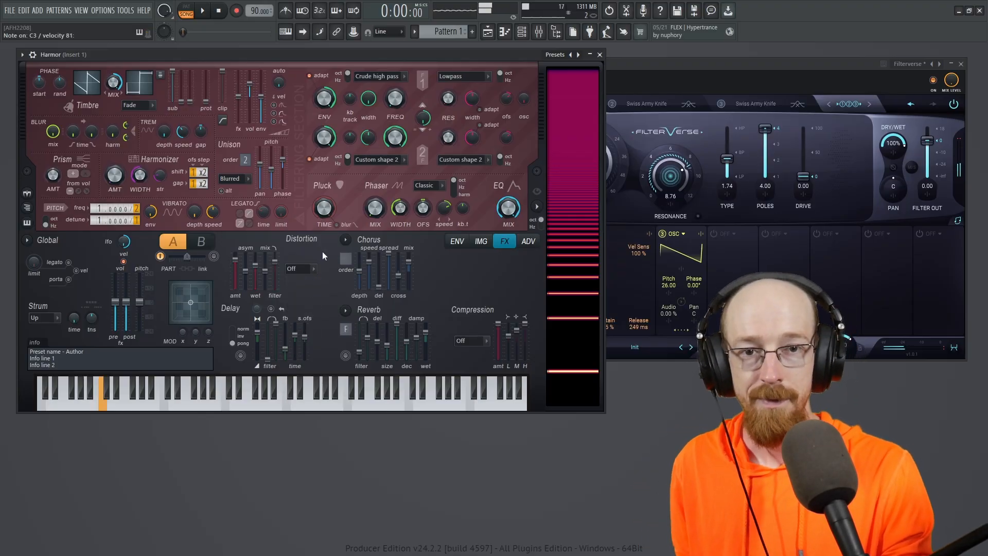
click(304, 275)
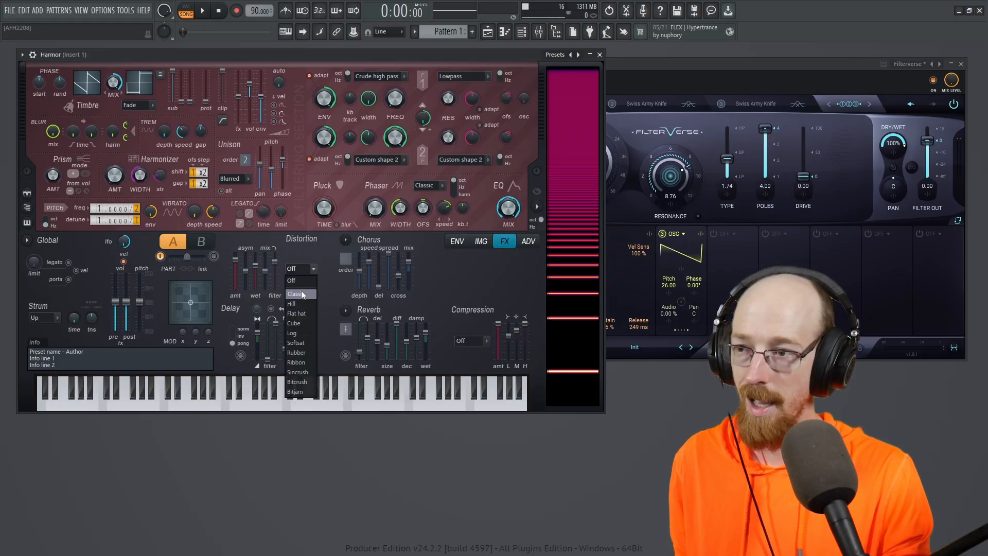
click(300, 293)
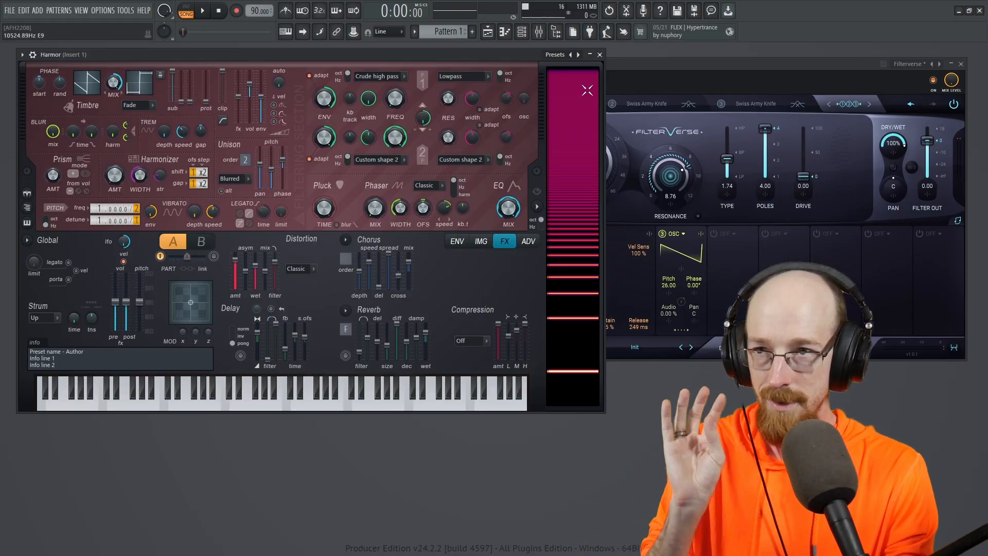
Close Harmor, move Filterverse to the upper-left of the workspace, and hide its wrapper options bar.
click(600, 54)
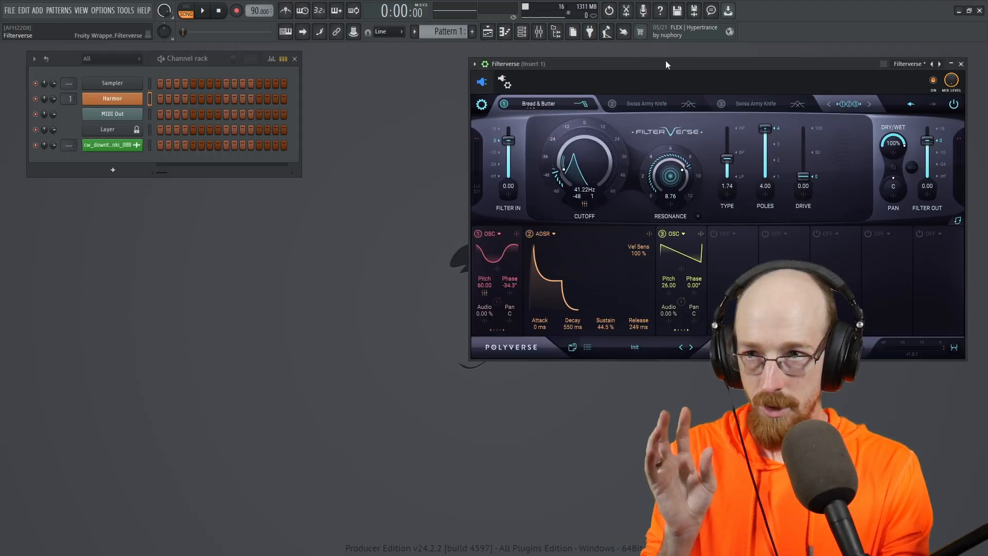
drag(660, 63, 211, 54)
click(36, 56)
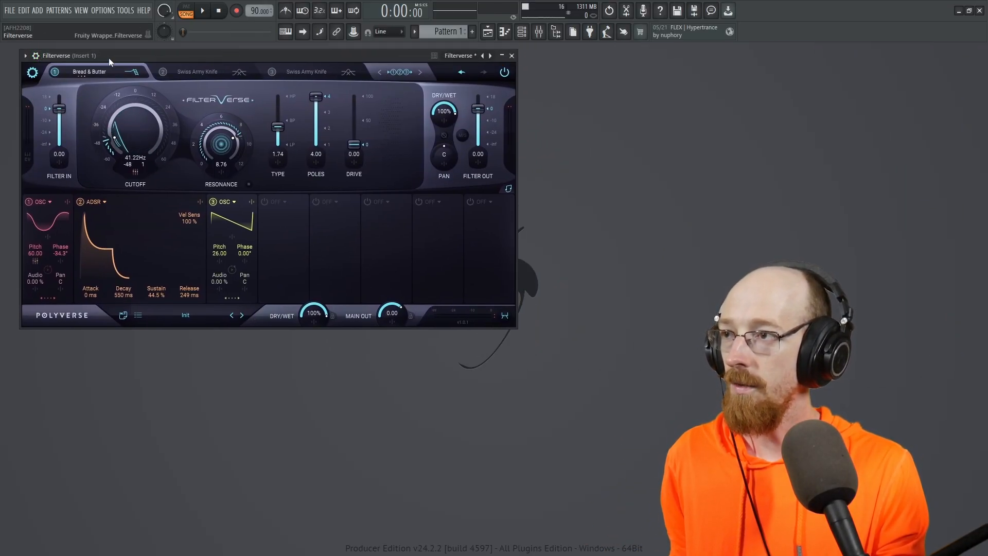
drag(118, 58, 110, 58)
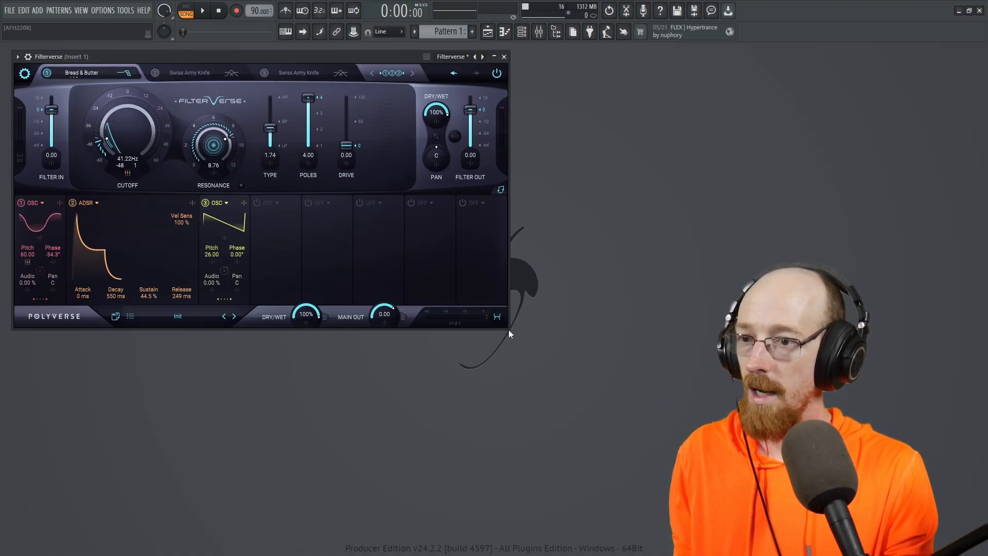
Try Filterverse's GUI scale at 200%, set it to 150%, and return to the main filter view.
click(25, 74)
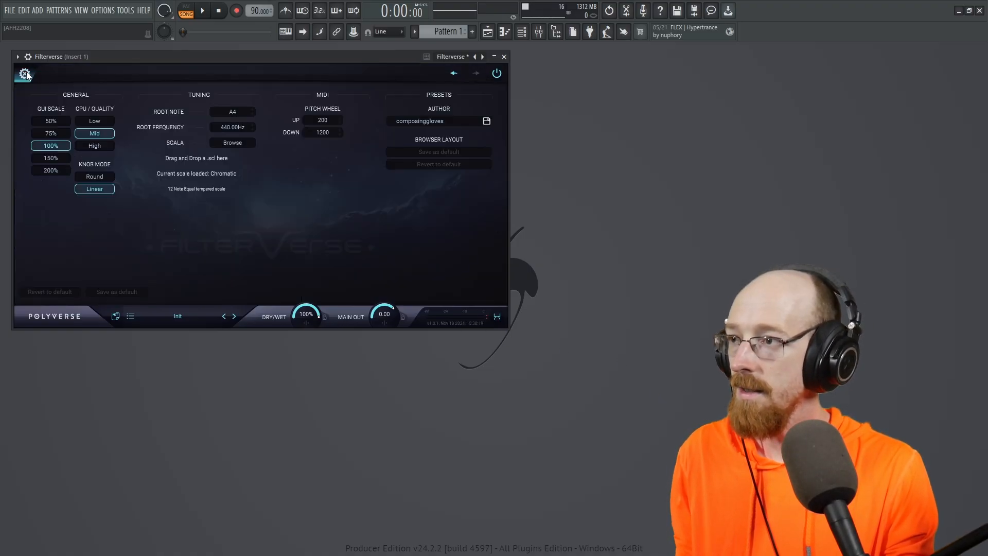
click(57, 171)
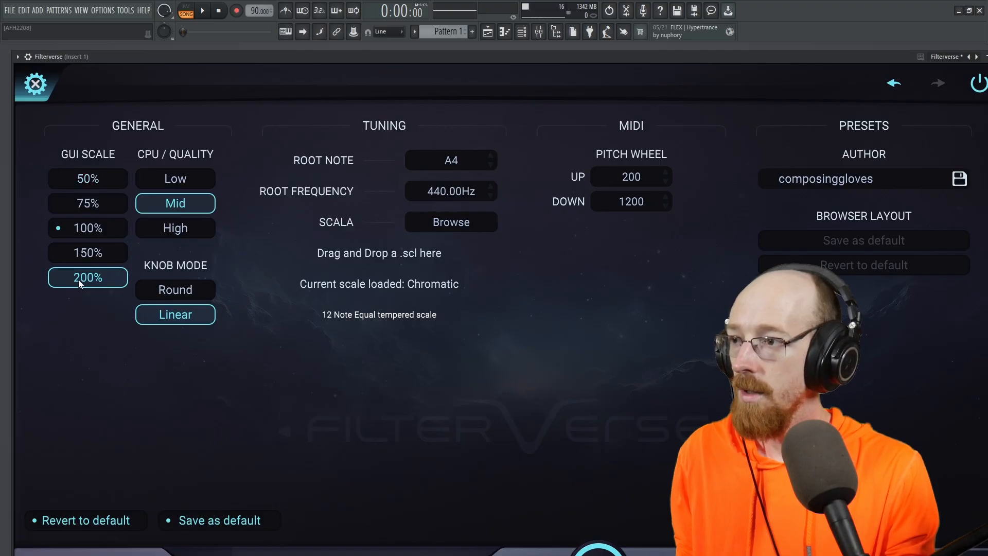
click(87, 252)
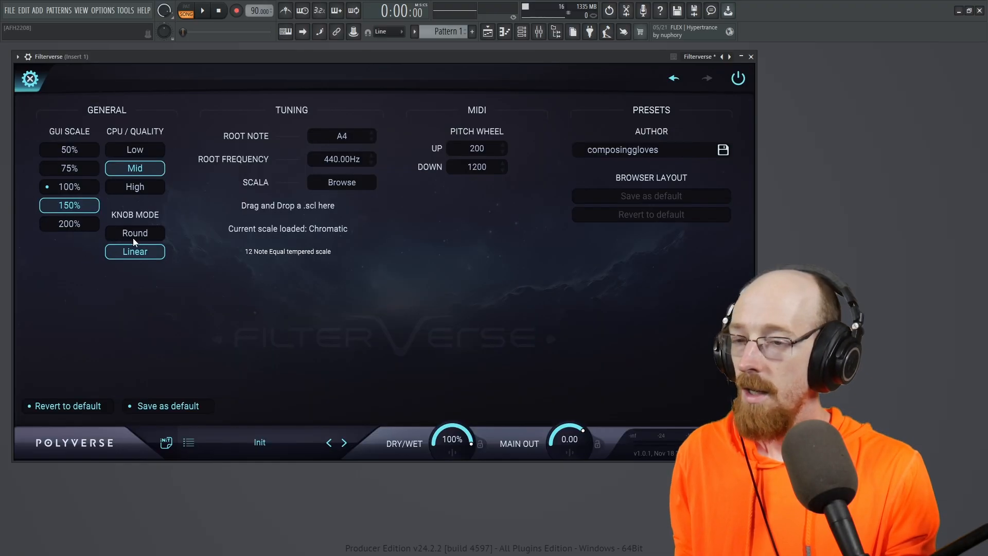
click(30, 78)
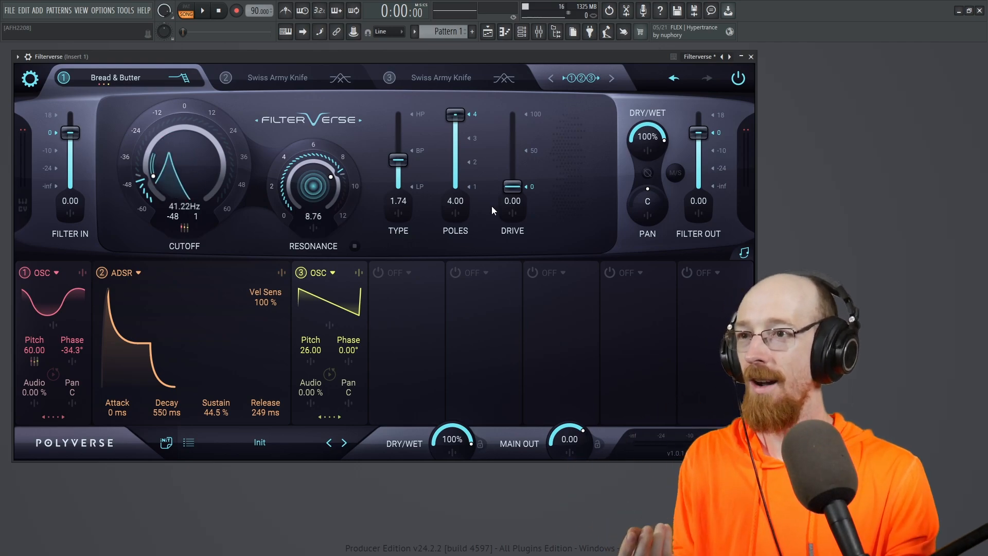
Look through the filter models available for the first filter slot and read the Bread & Butter description.
mouse_move(115, 78)
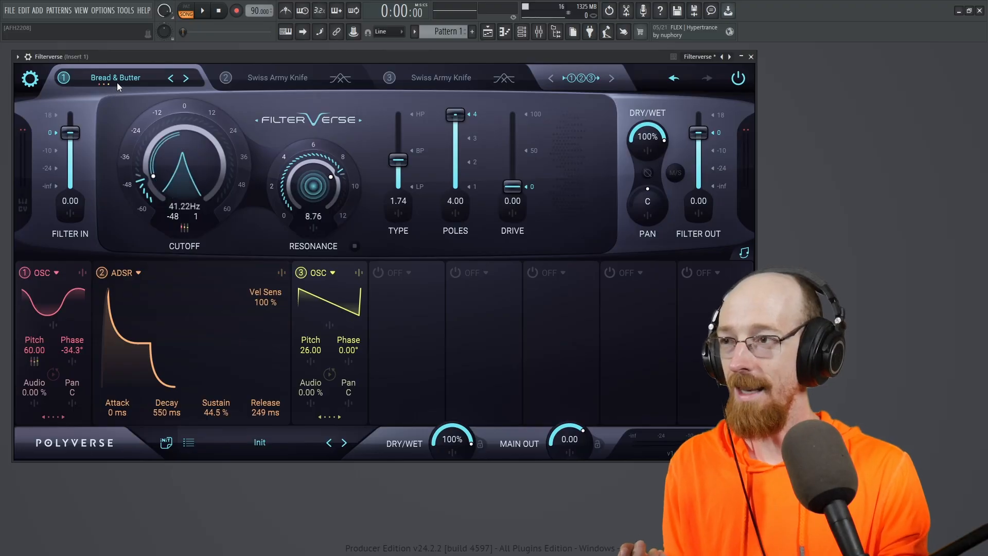
click(116, 81)
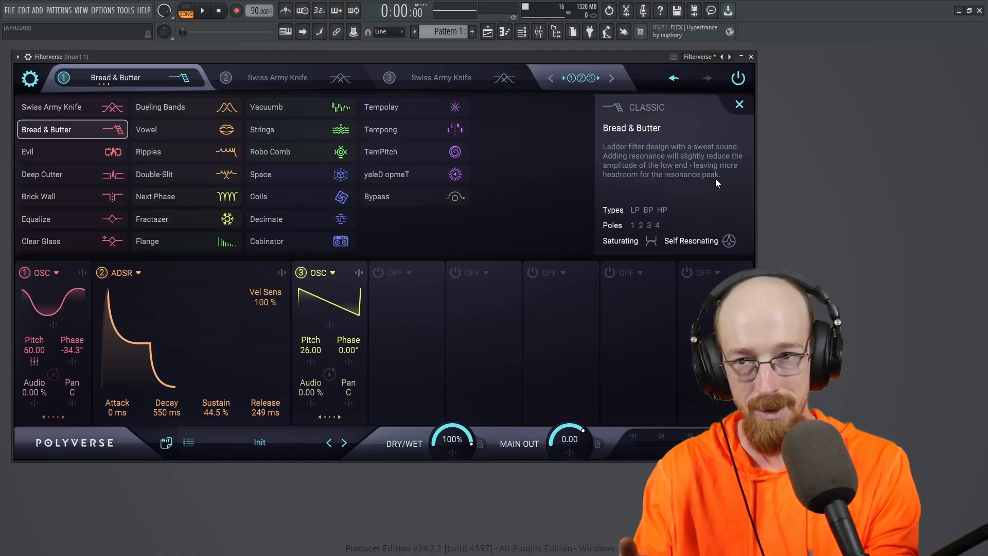
click(139, 78)
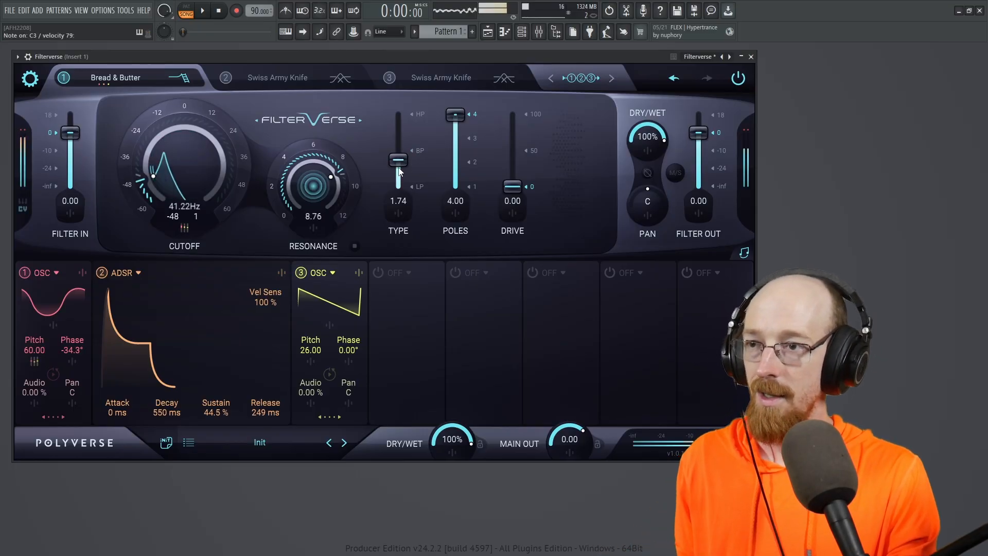
Try the filter type at 2.14 and the ADSR release at 0 ms, undoing each change.
drag(398, 160, 401, 145)
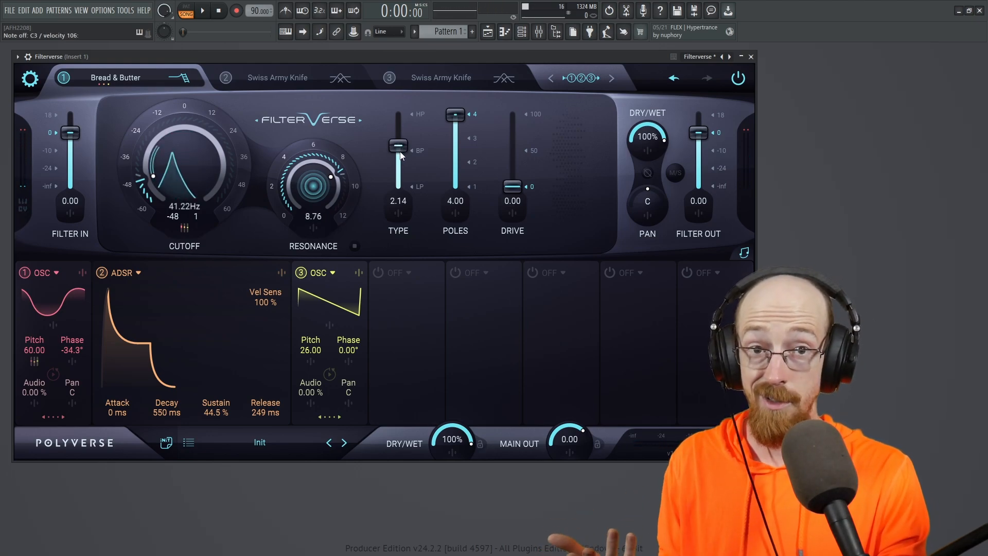
key(ctrl+z)
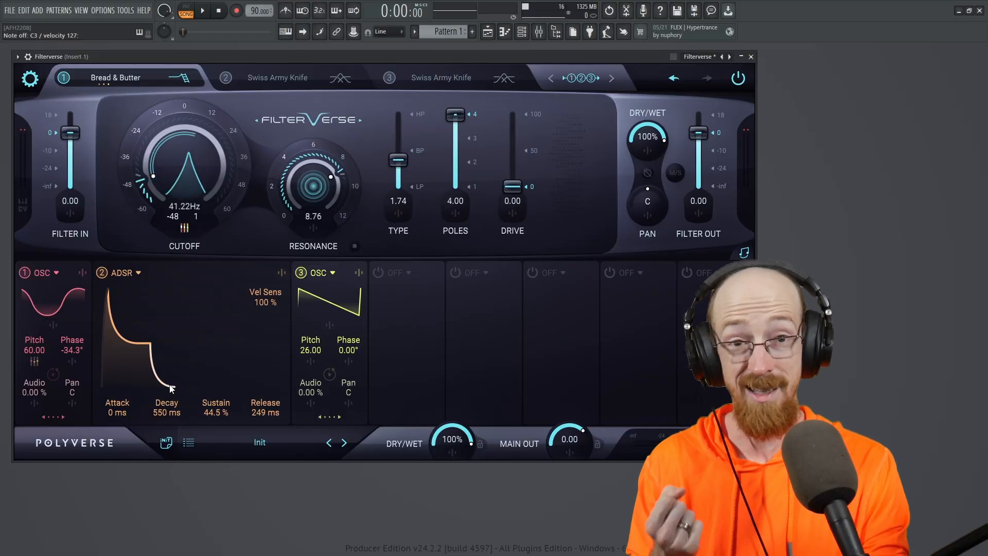
drag(264, 416, 270, 529)
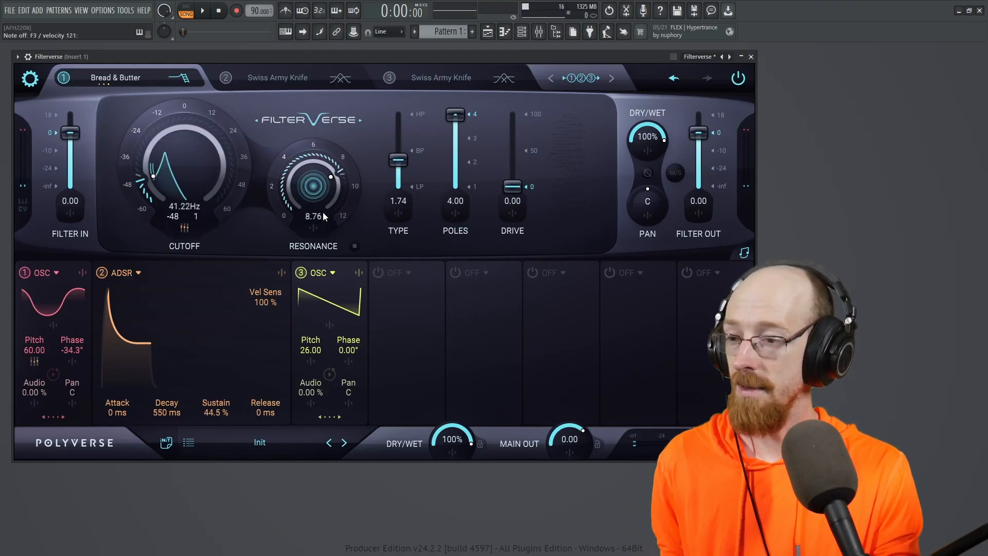
key(ctrl+z)
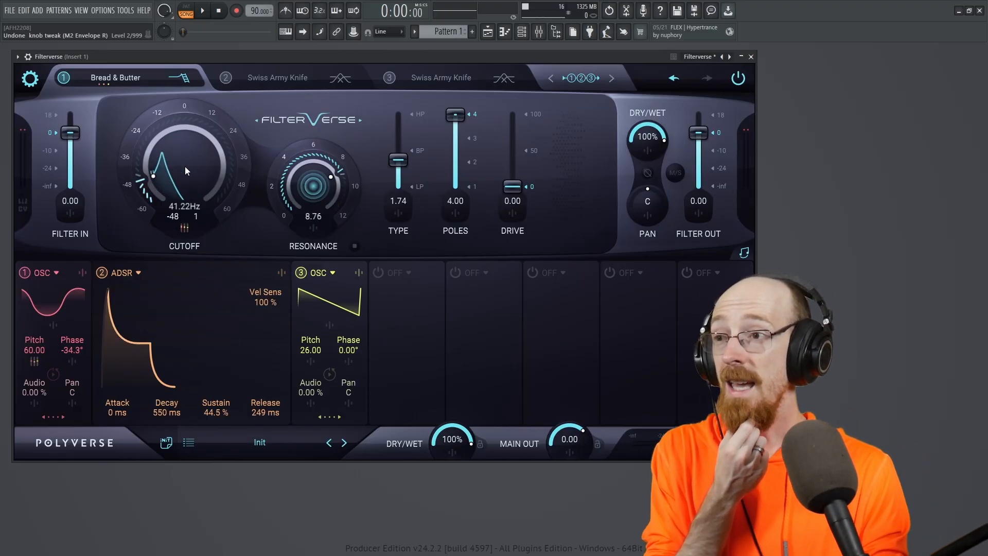
Check the cutoff's modulation amounts and switch off modulator 3, also toggling modulator 1 off and back on.
click(184, 228)
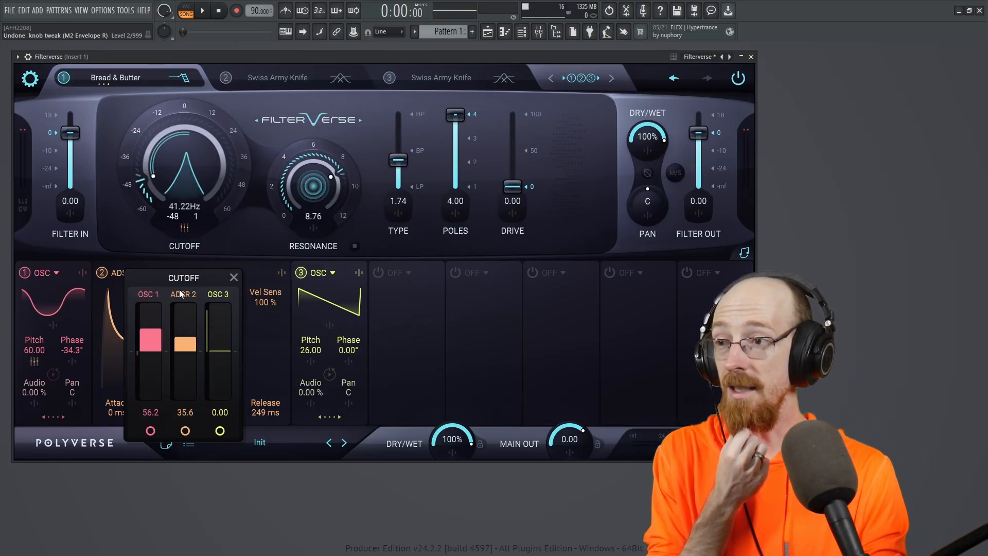
click(185, 227)
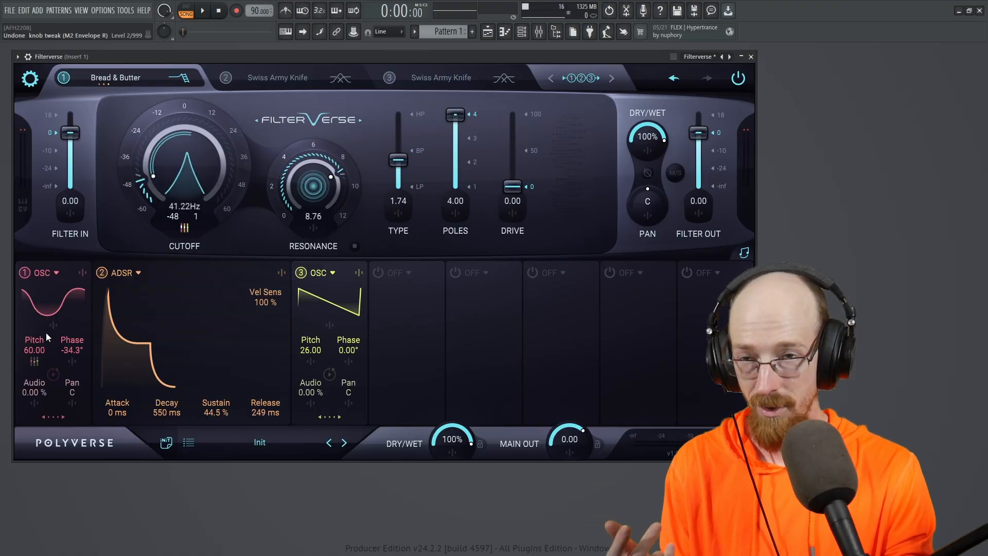
click(25, 273)
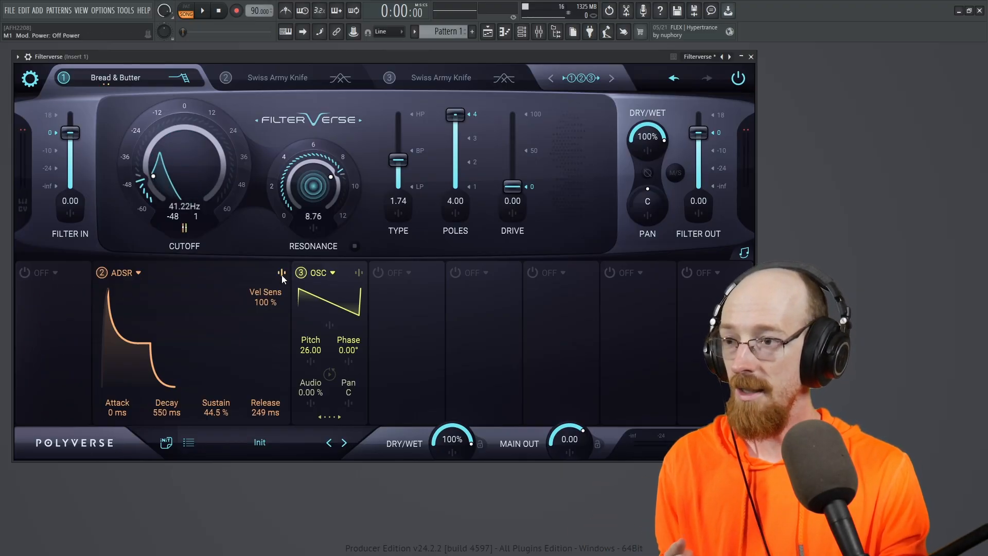
click(301, 272)
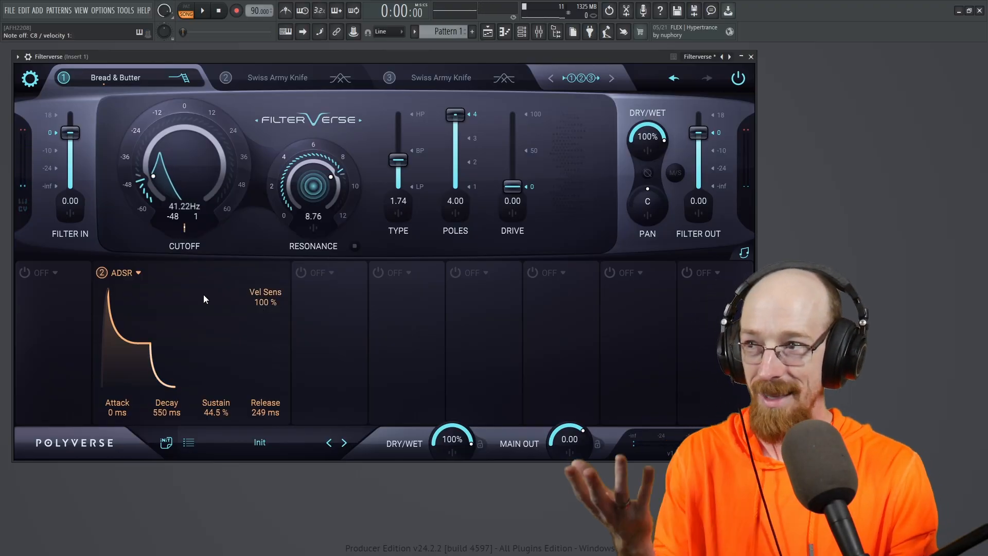
click(23, 274)
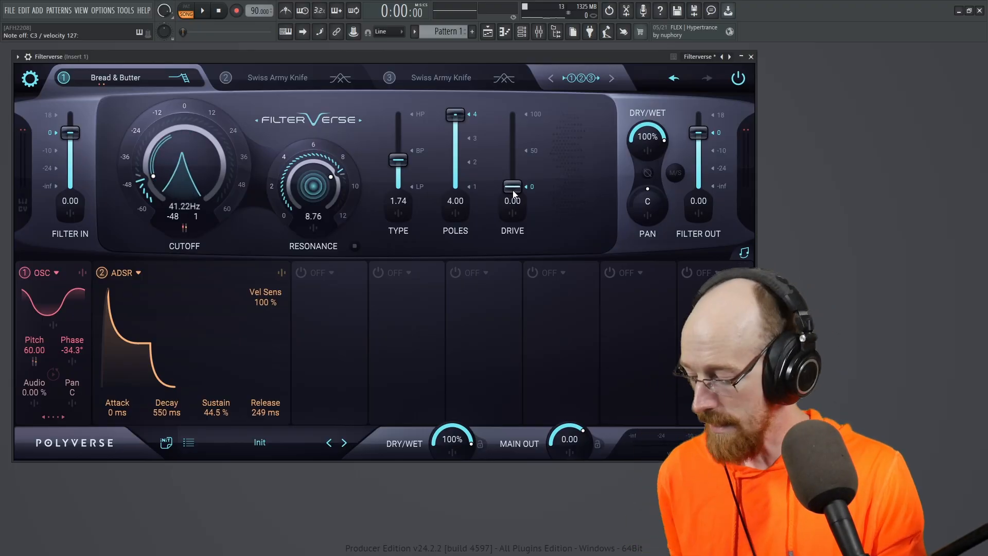
Audition the filter with drive at 100 and with type at 1.00, restoring drive to 0 and type to 1.74.
drag(512, 190, 513, 126)
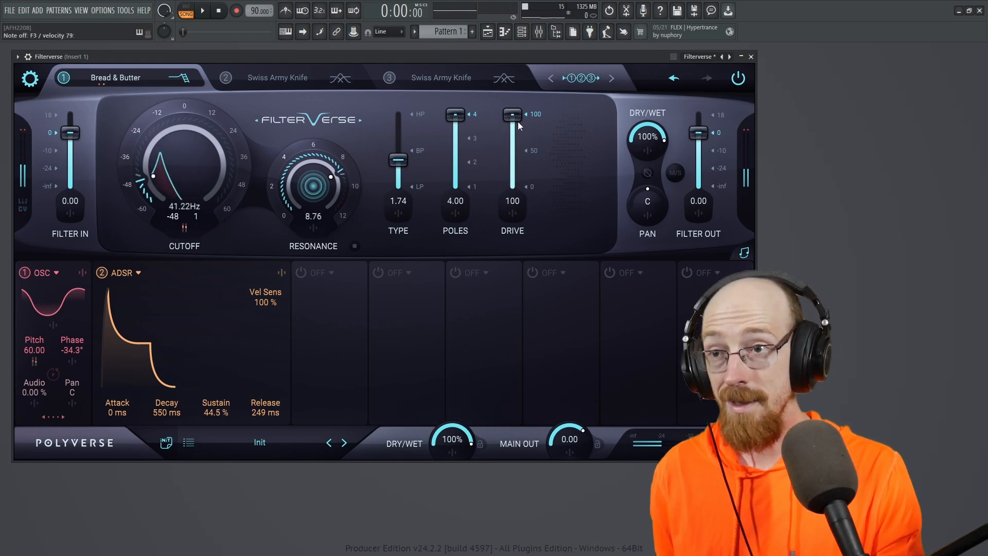
drag(518, 116, 516, 239)
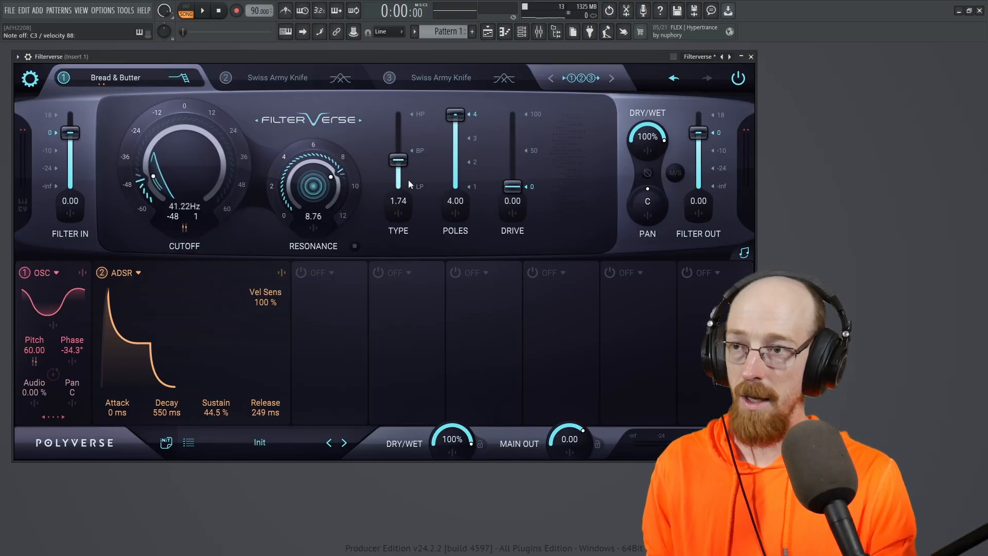
drag(401, 163, 404, 239)
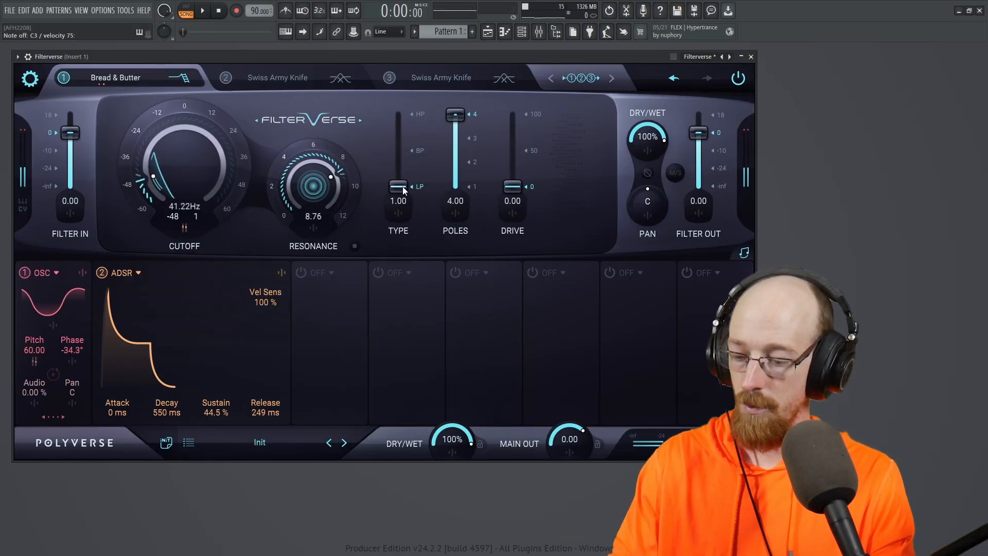
key(ctrl+z)
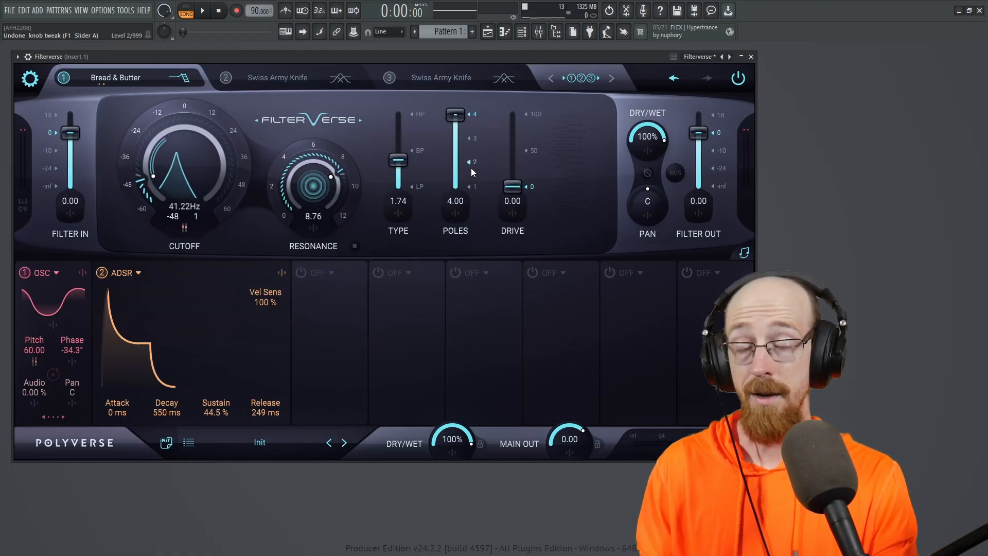
Audition the filter with 1 pole and with resonance settings such as 9.33 and 4.38, restoring 4 poles and 8.76 resonance.
drag(455, 142, 460, 220)
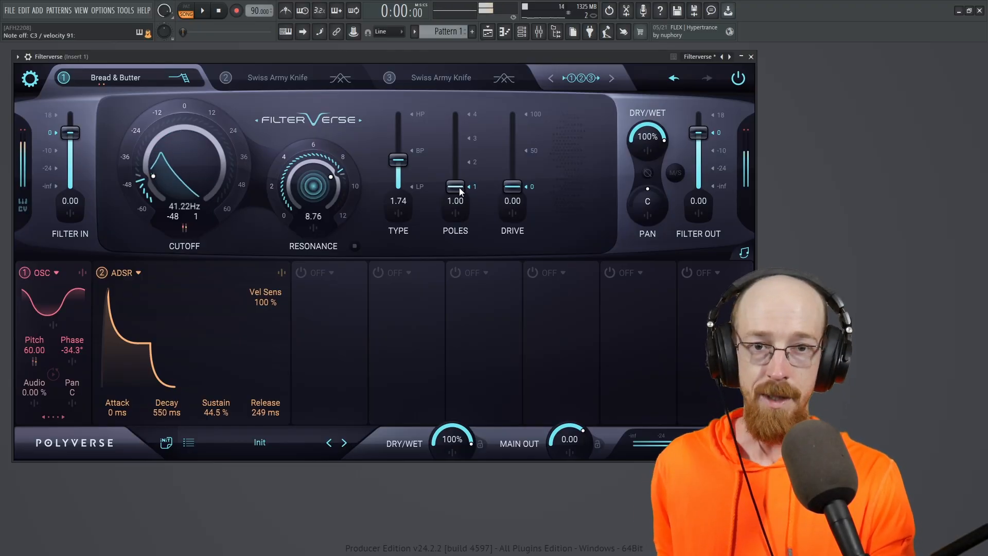
drag(459, 187, 465, 163)
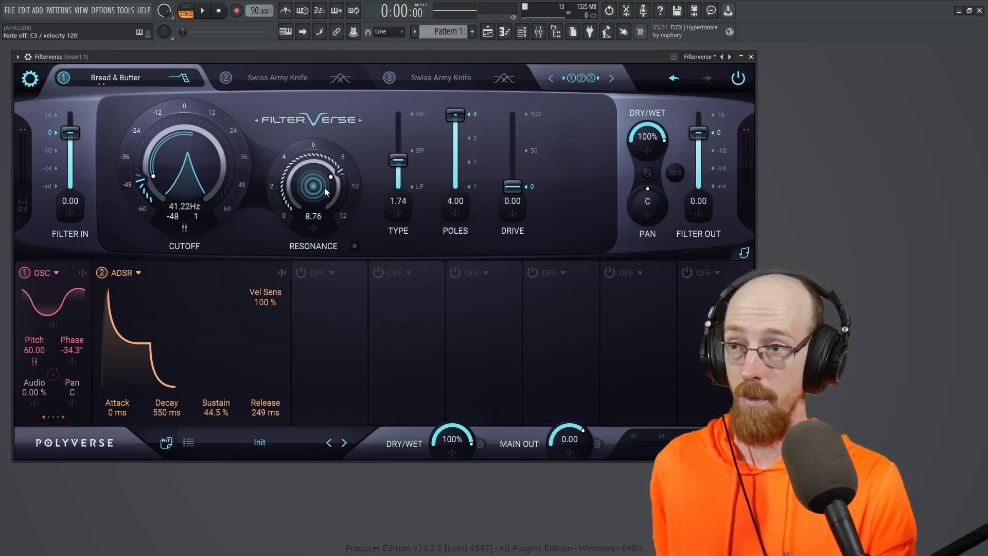
drag(324, 193, 329, 179)
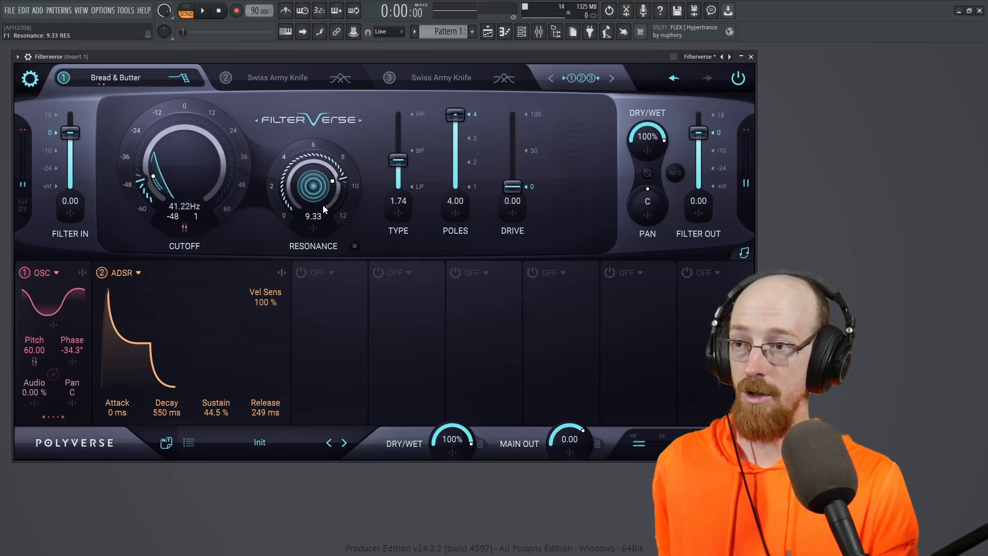
drag(322, 204, 322, 208)
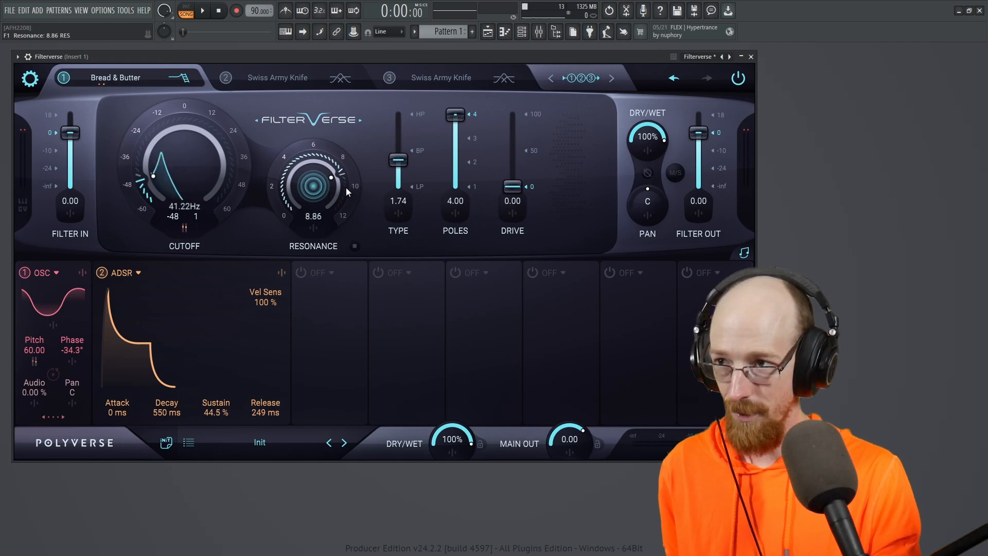
drag(320, 198, 320, 196)
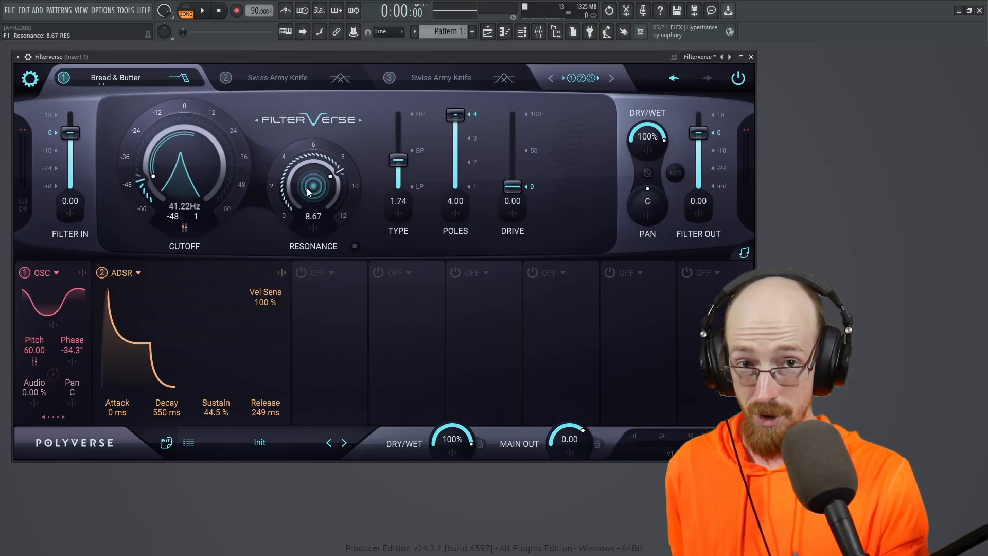
scroll(313, 197, up, 2)
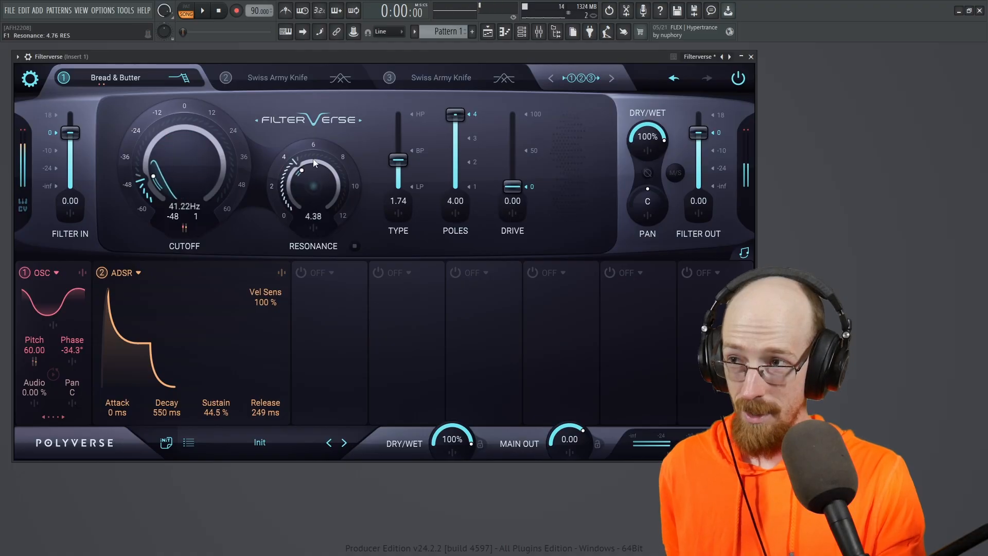
drag(322, 128, 321, 131)
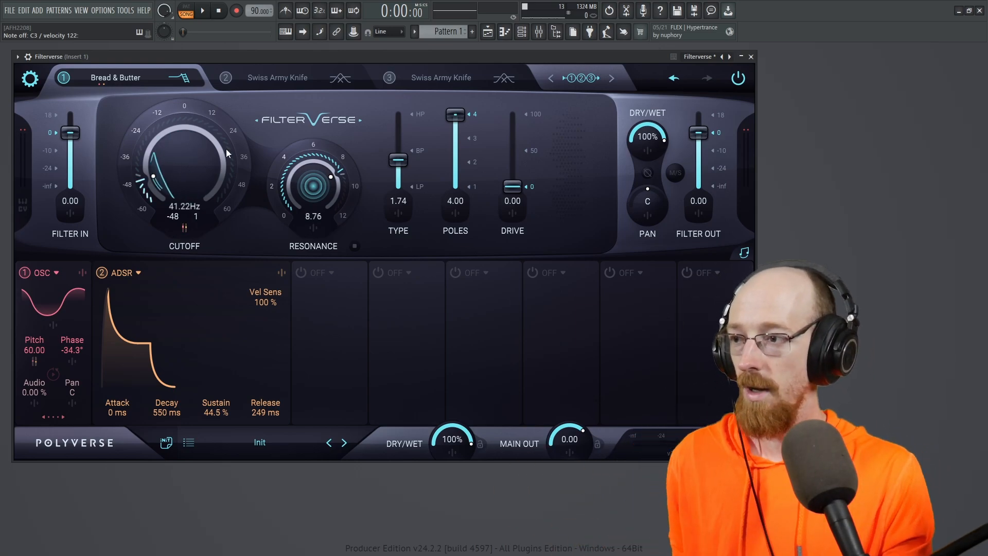
Expand oscillator 1, check its pitch modulation sources, and try its coarse pitch at 1 before restoring it to 60.
click(46, 417)
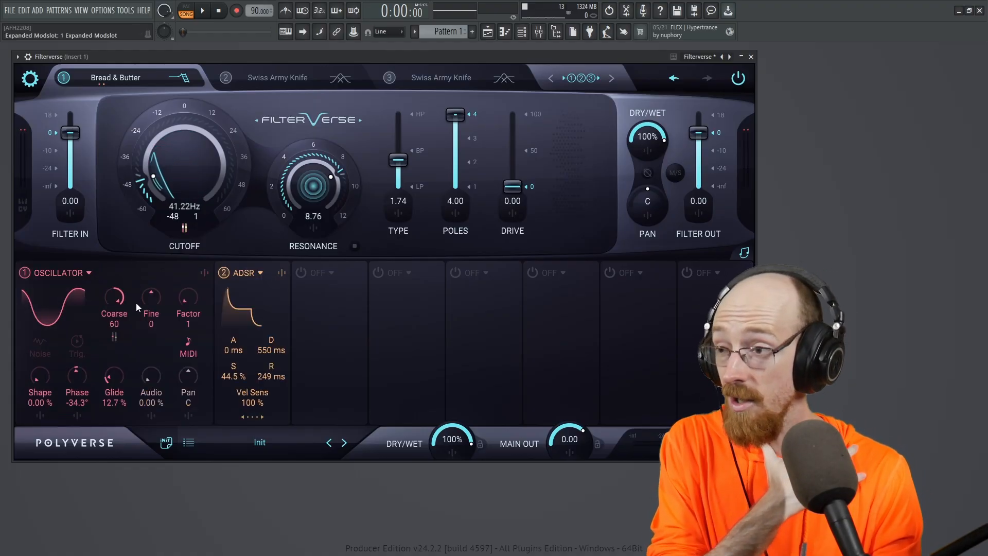
click(117, 335)
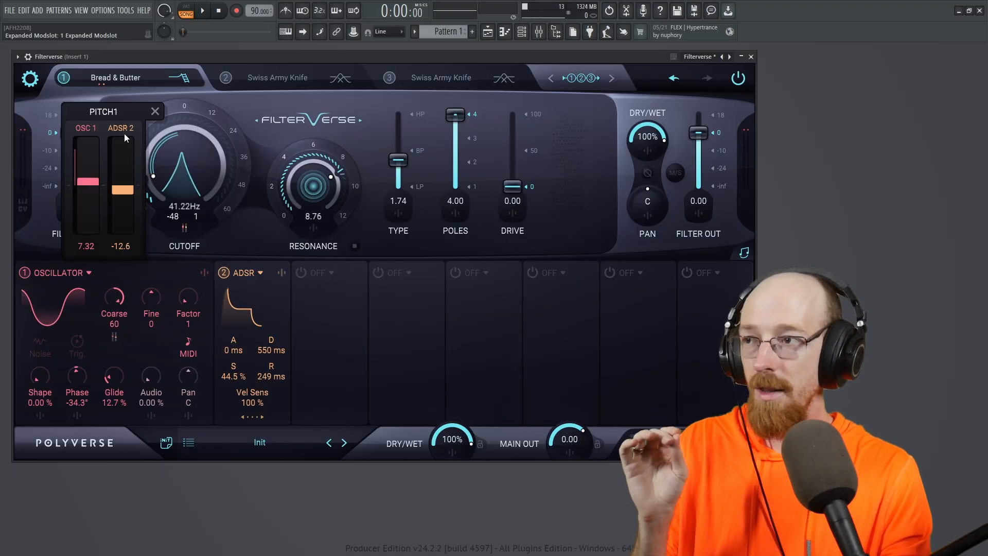
click(155, 111)
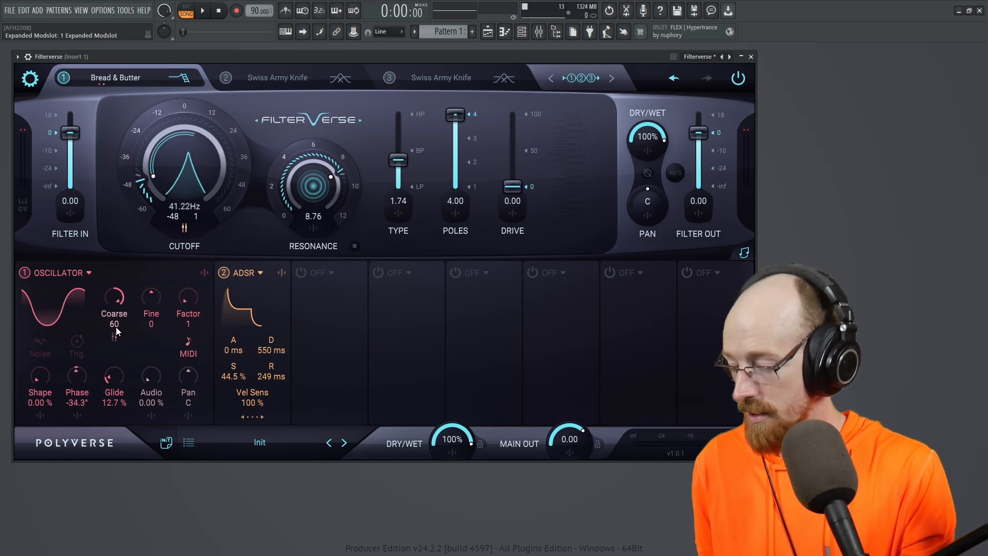
drag(116, 321, 119, 412)
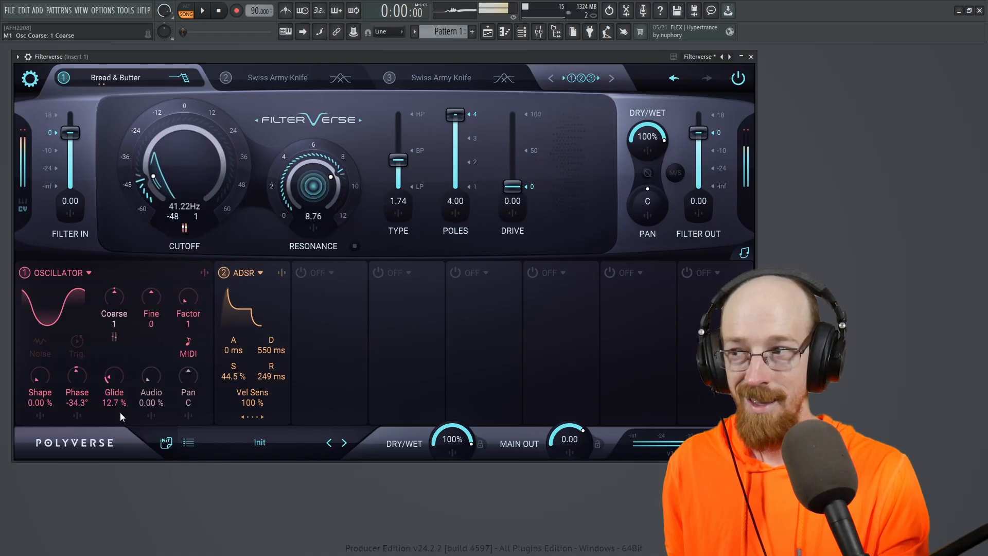
drag(119, 473, 112, 307)
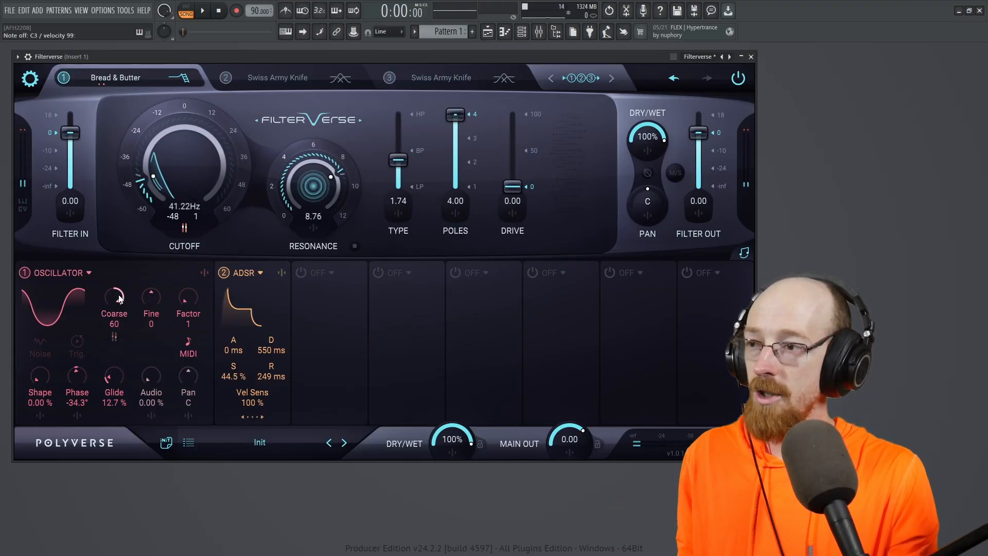
Set oscillator 1's modulation of its own pitch to 0 and raise the filter cutoff to 52.34 Hz.
click(116, 339)
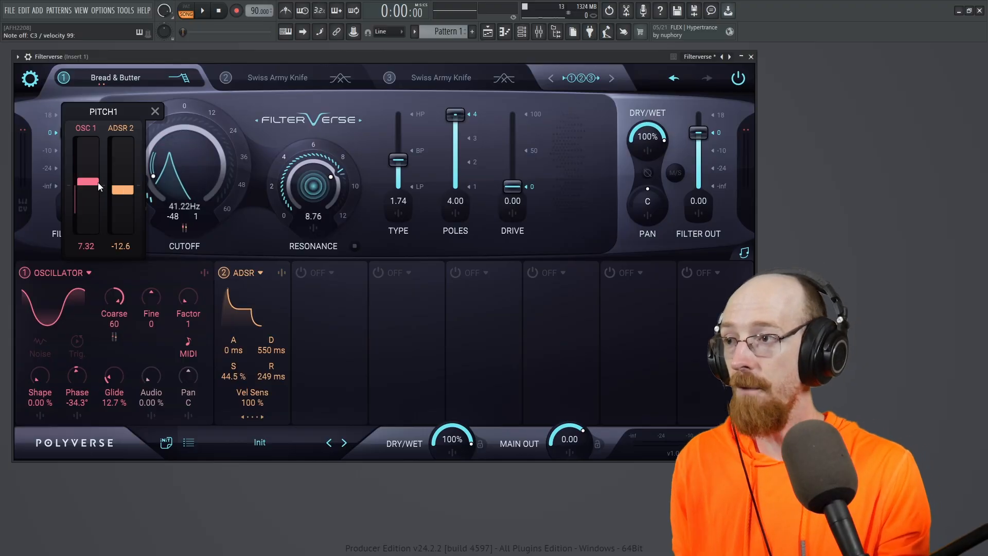
drag(83, 181, 82, 191)
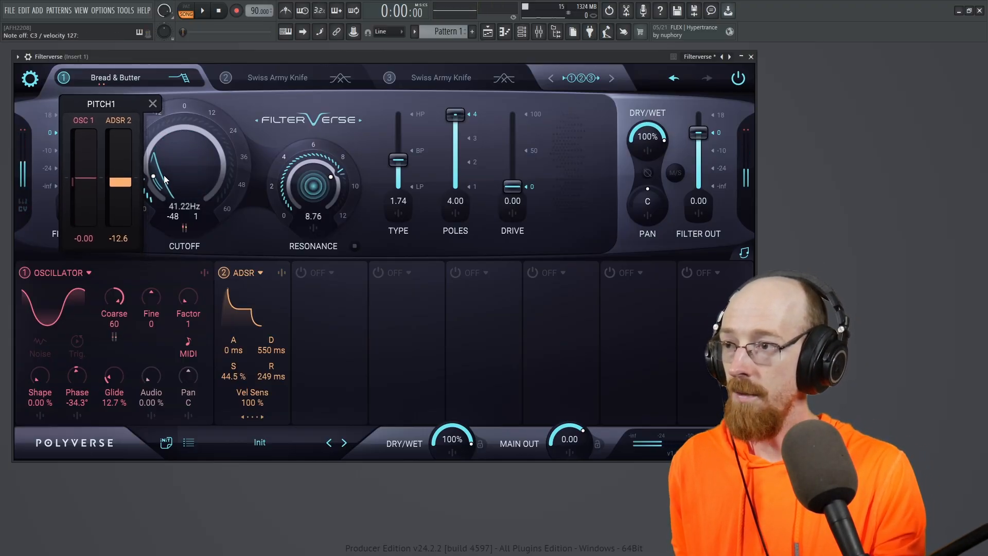
drag(98, 112, 488, 190)
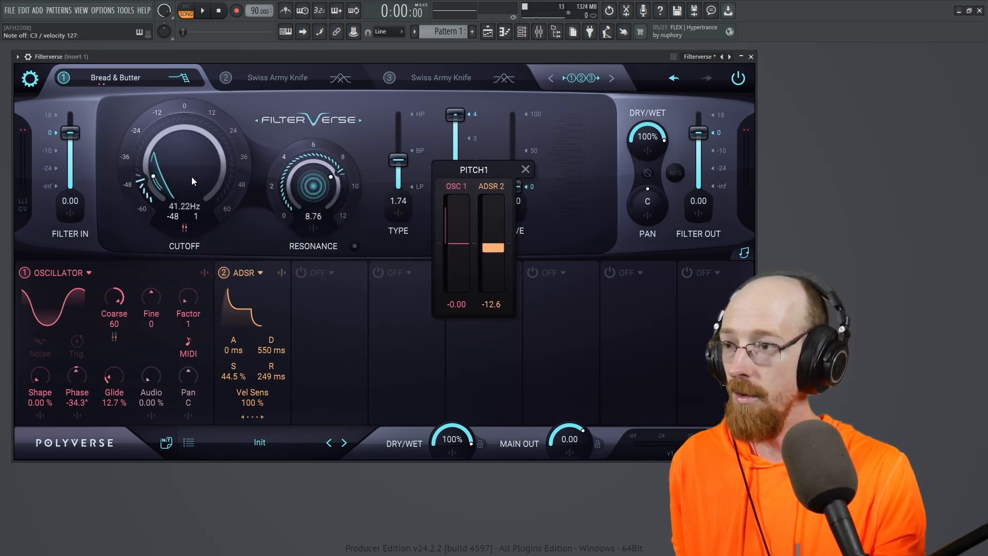
drag(191, 177, 185, 166)
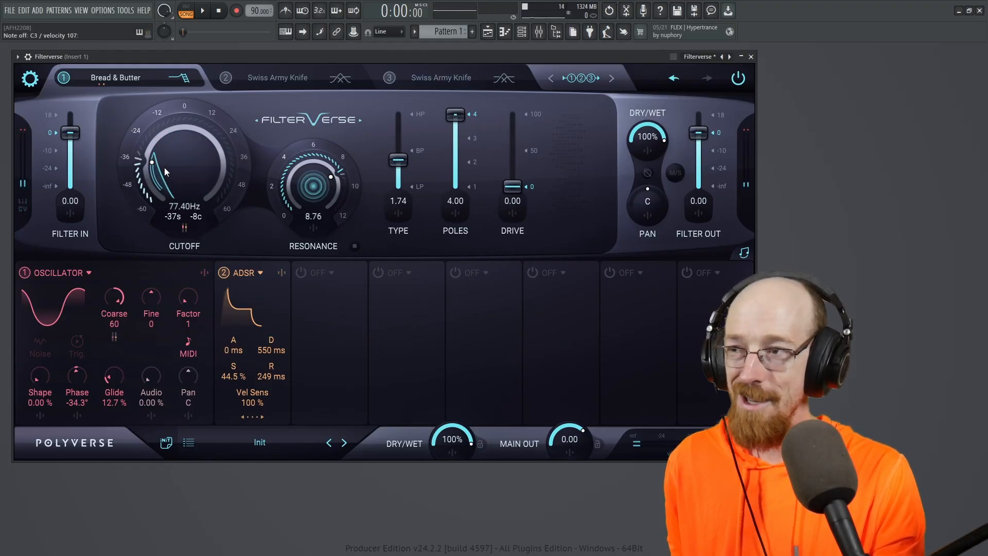
mouse_move(171, 174)
mouse_down()
mouse_move(172, 164)
mouse_move(167, 193)
mouse_move(169, 166)
mouse_move(166, 183)
mouse_up()
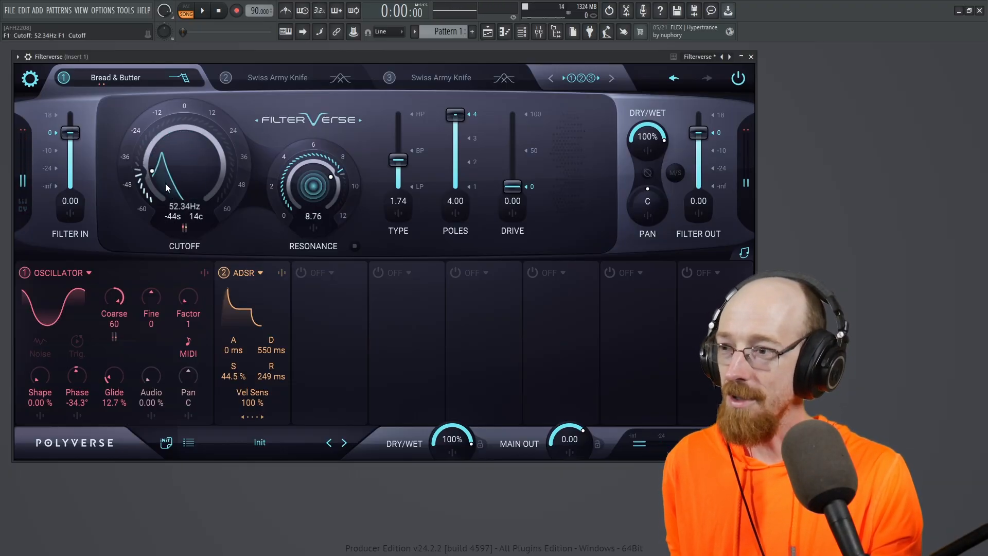
Set oscillator 1's modulation of its own pitch to 12.6.
click(116, 335)
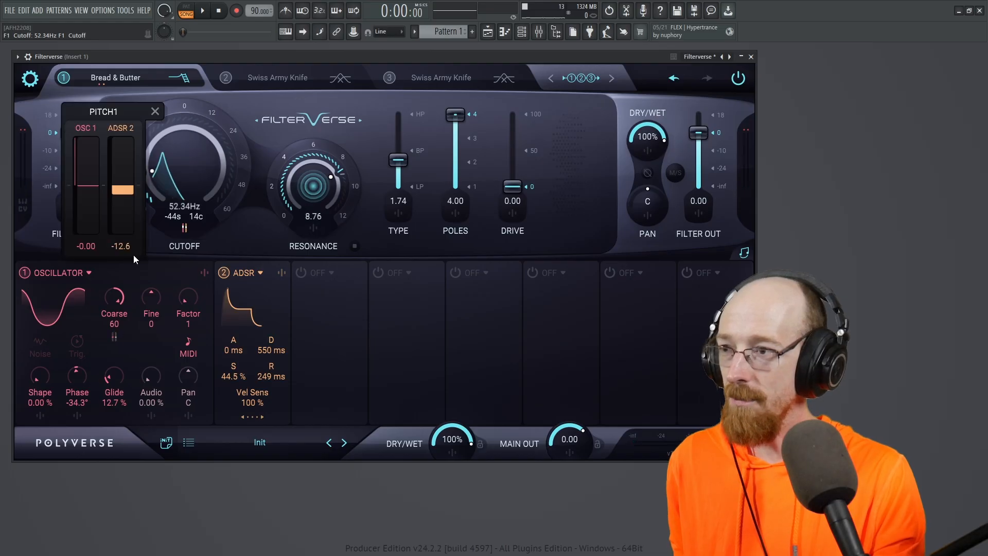
mouse_move(89, 188)
mouse_down()
mouse_move(88, 175)
mouse_move(83, 231)
mouse_move(86, 153)
mouse_move(86, 180)
mouse_up()
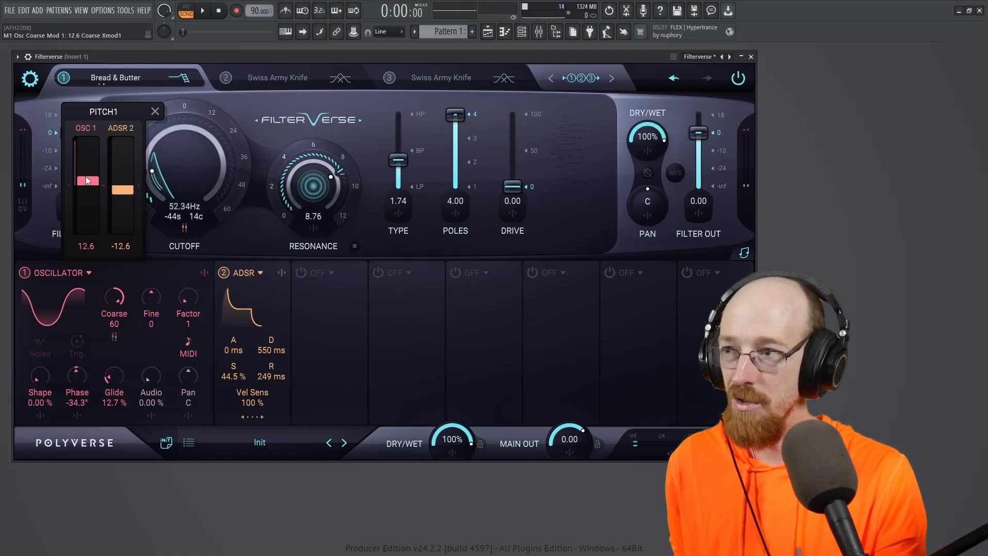
Set oscillator 1's modulation of its own pitch to 5.33, and try ADSR 2's pitch modulation at 16.0 and -16.0 before restoring it to -12.6.
drag(86, 177, 84, 184)
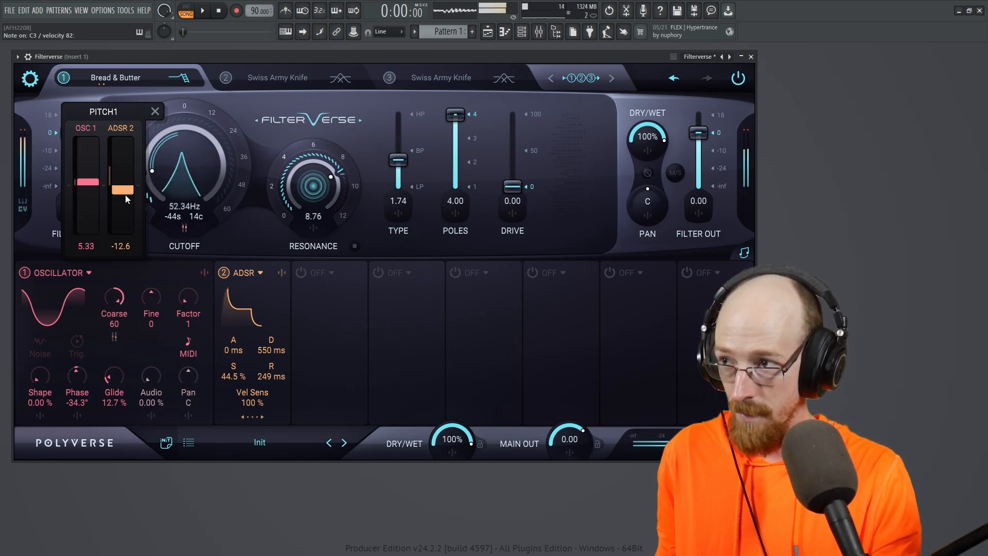
drag(128, 193, 130, 179)
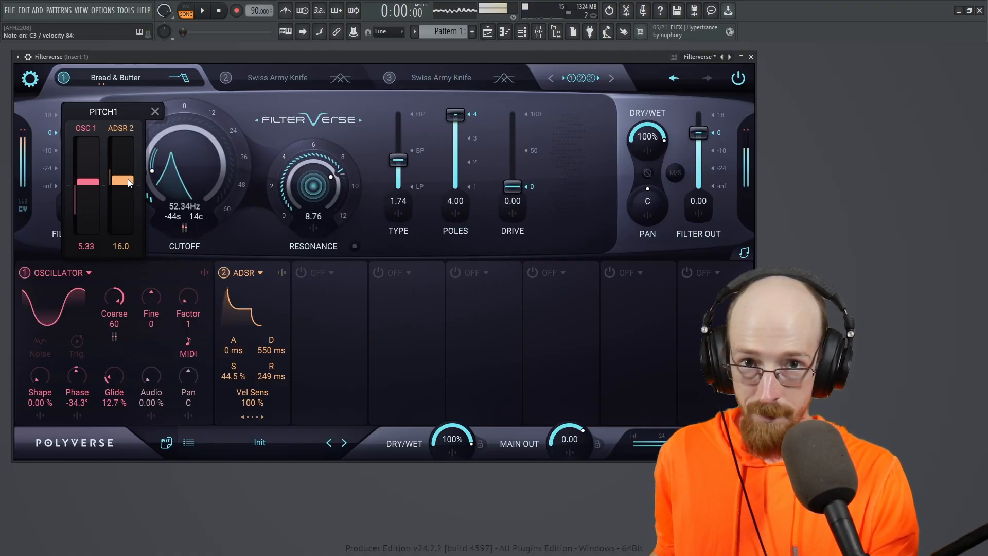
drag(128, 182, 126, 198)
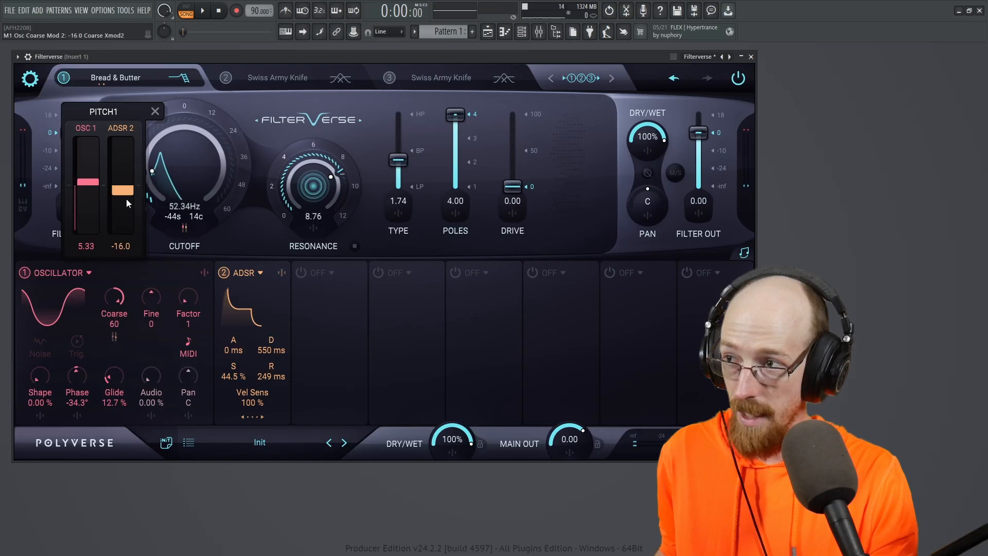
key(ctrl+z)
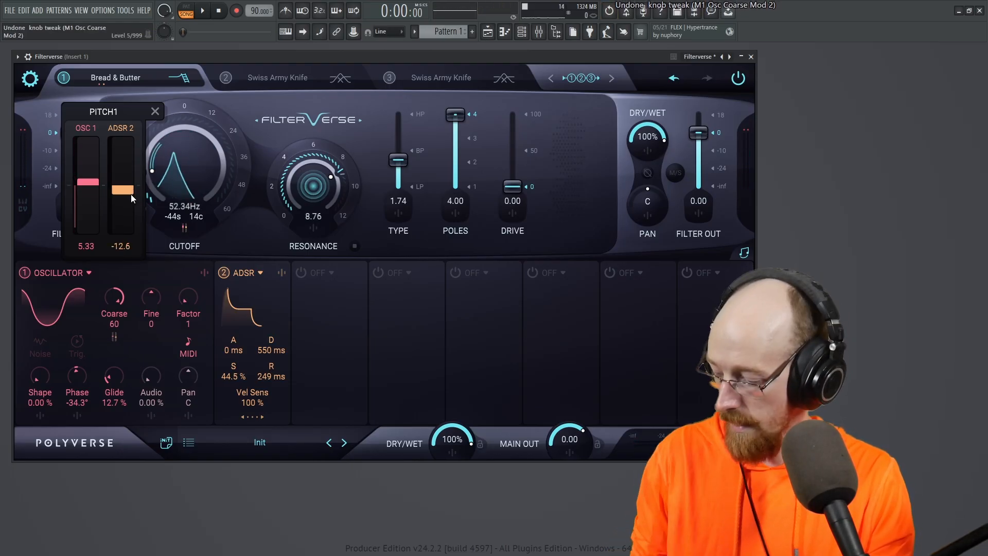
drag(131, 193, 132, 197)
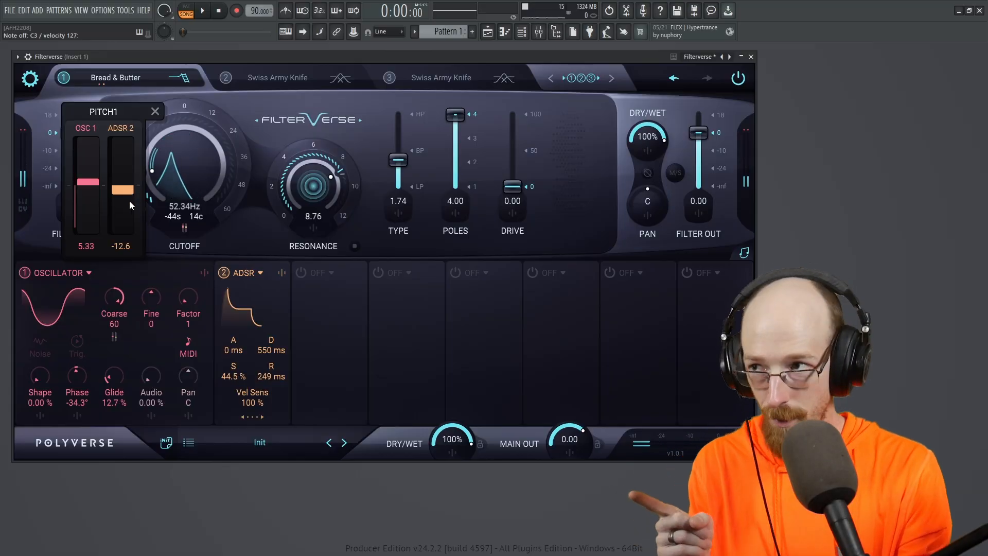
click(155, 111)
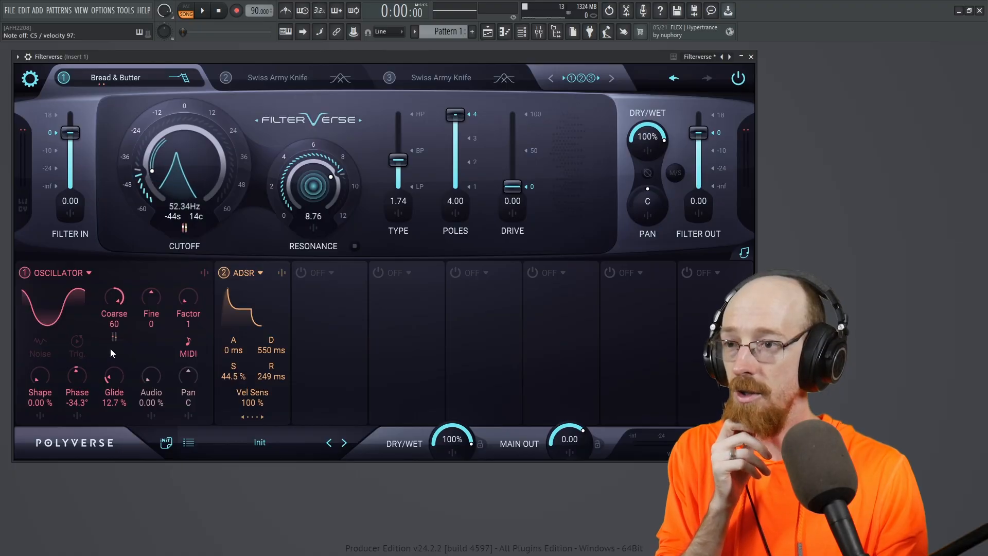
Enable an oscillator in the third modulator slot, check how much it modulates oscillator 1's pitch, and disable it.
click(302, 272)
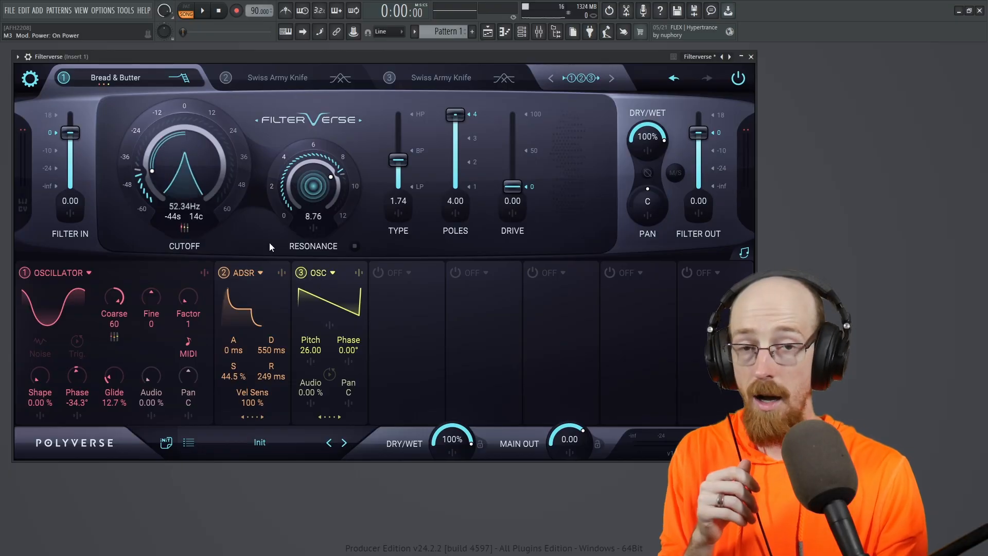
click(116, 337)
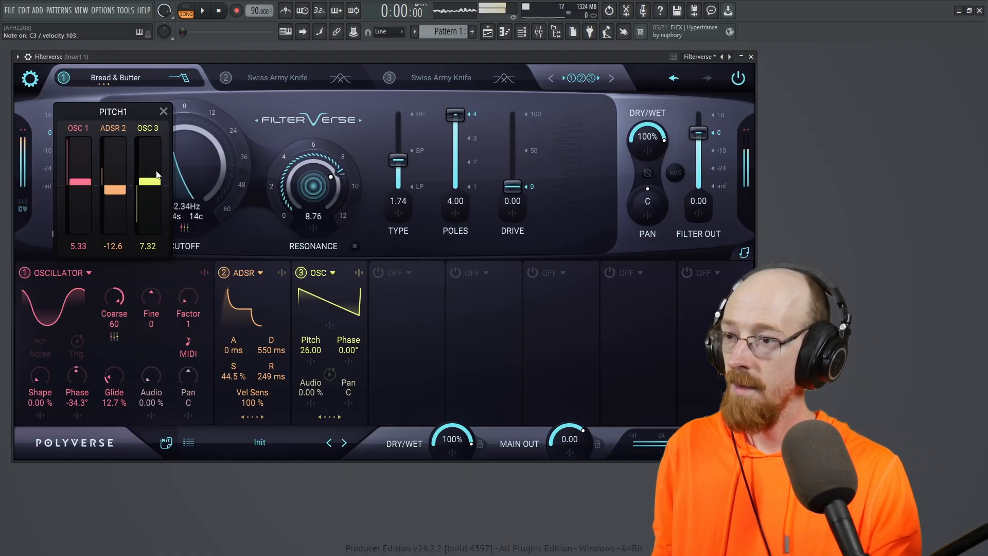
click(301, 273)
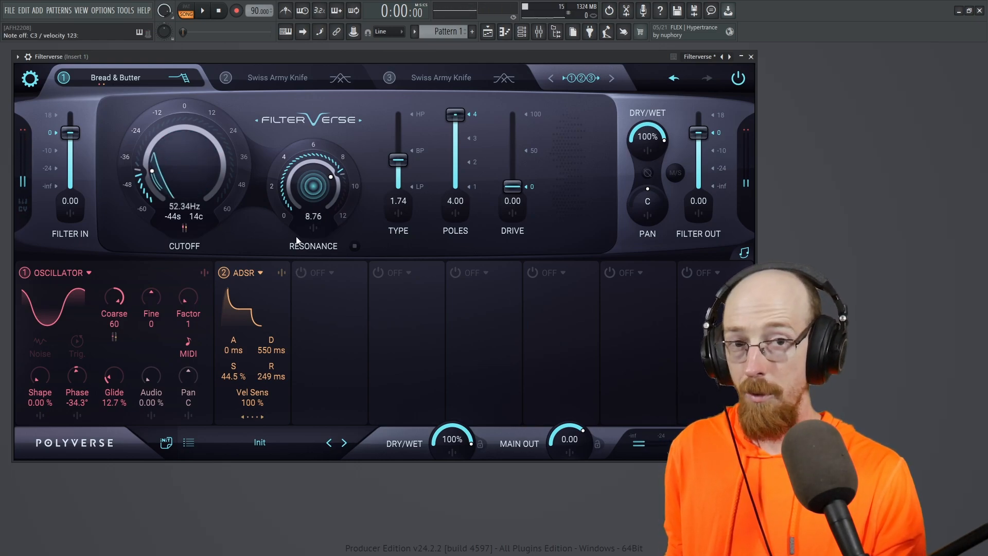
Re-enable oscillator 3, try its modulation of oscillator 1's pitch at 52.5, undo that change, and switch the oscillator off.
click(300, 273)
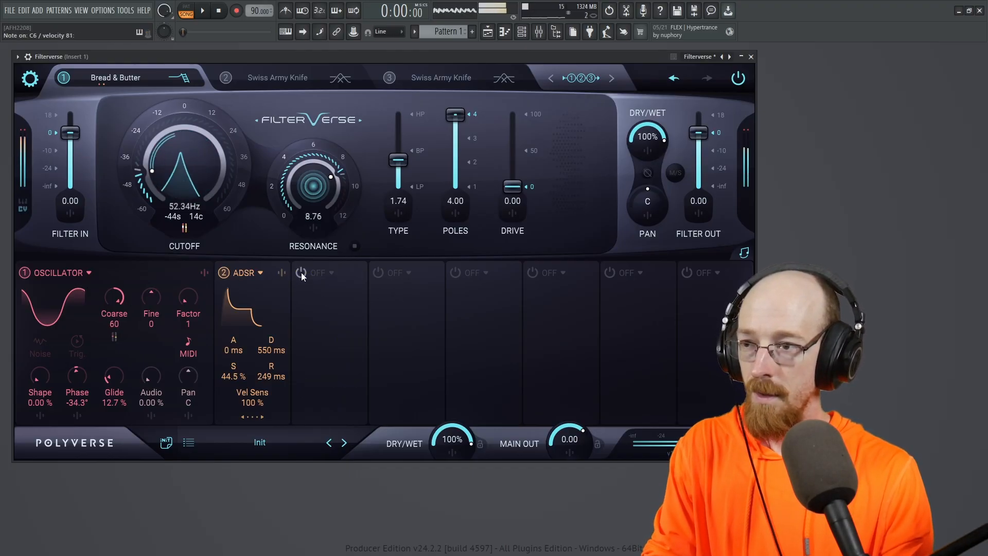
click(115, 337)
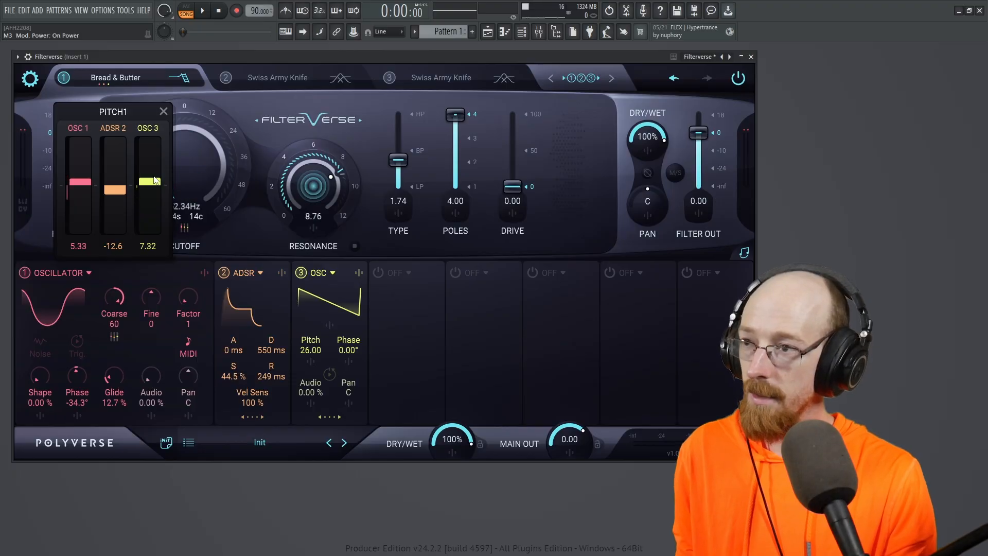
drag(154, 179, 155, 171)
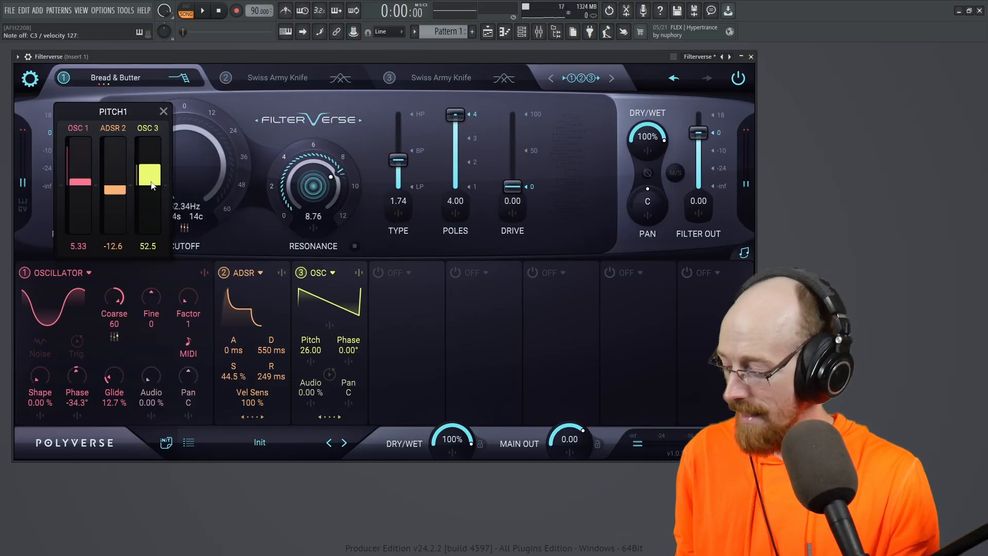
key(ctrl+z)
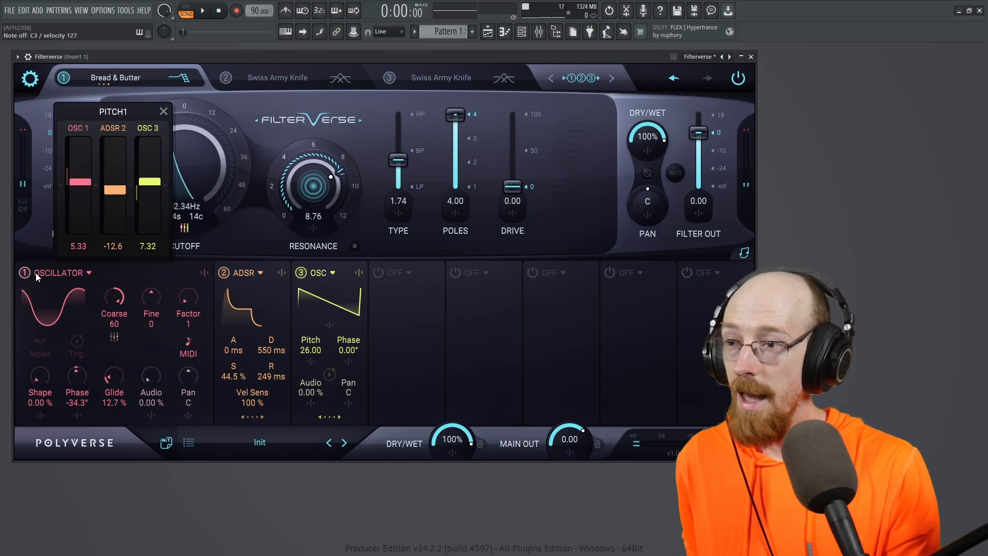
click(301, 273)
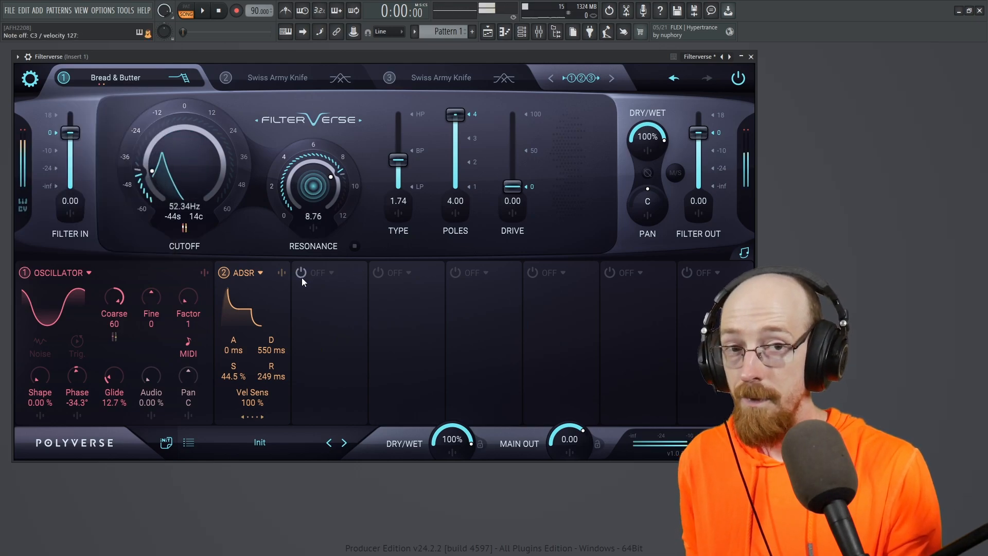
Switch oscillator 3 on, try its pitch at 59.00 and 26.00, and leave it at 24.00.
click(302, 277)
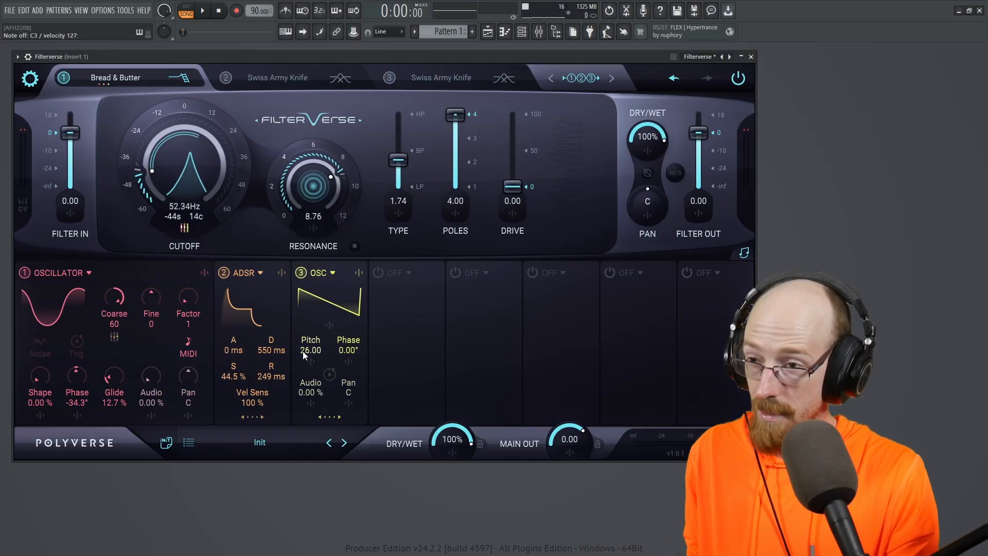
mouse_move(303, 355)
mouse_down()
mouse_move(306, 407)
mouse_move(310, 372)
mouse_up()
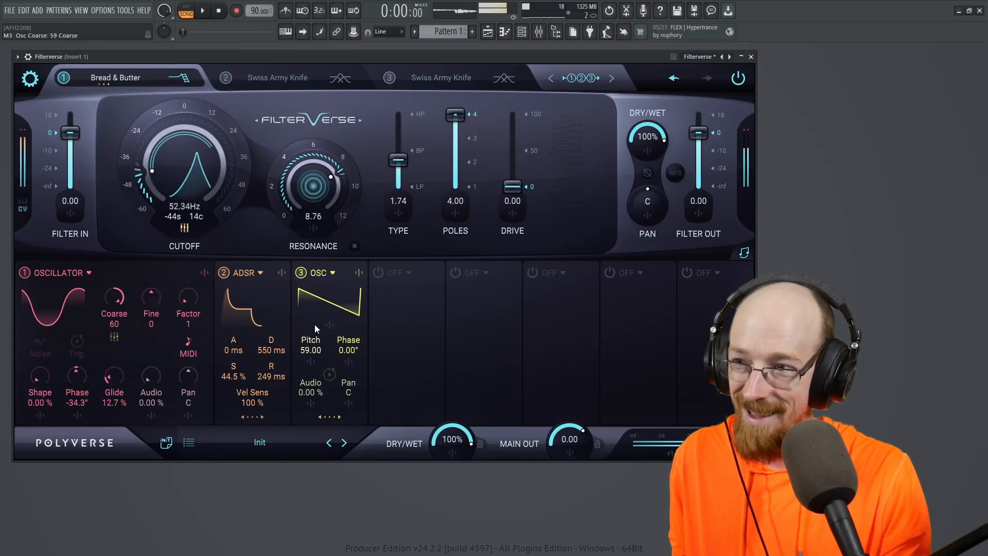
mouse_move(316, 327)
mouse_down()
mouse_move(316, 352)
mouse_move(313, 337)
mouse_up()
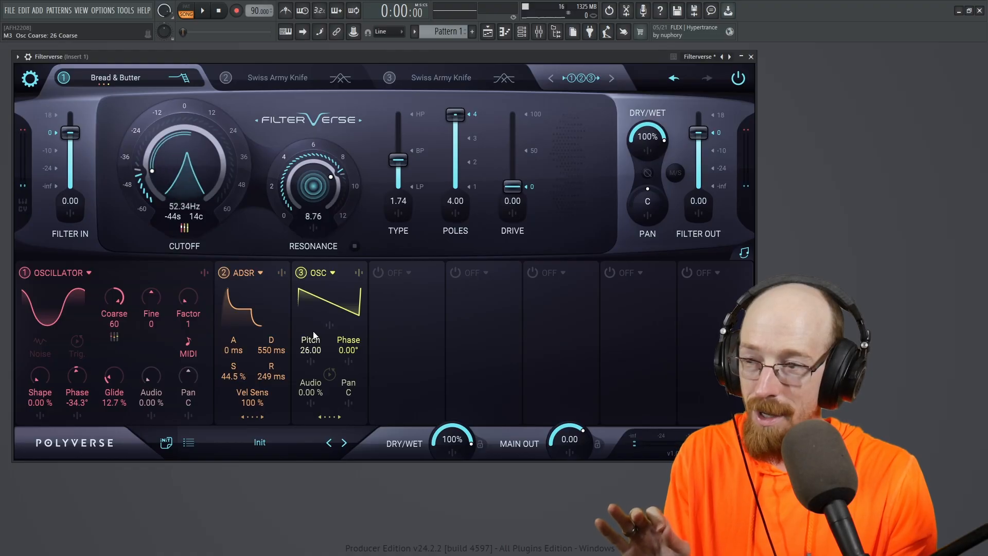
key(ctrl+z)
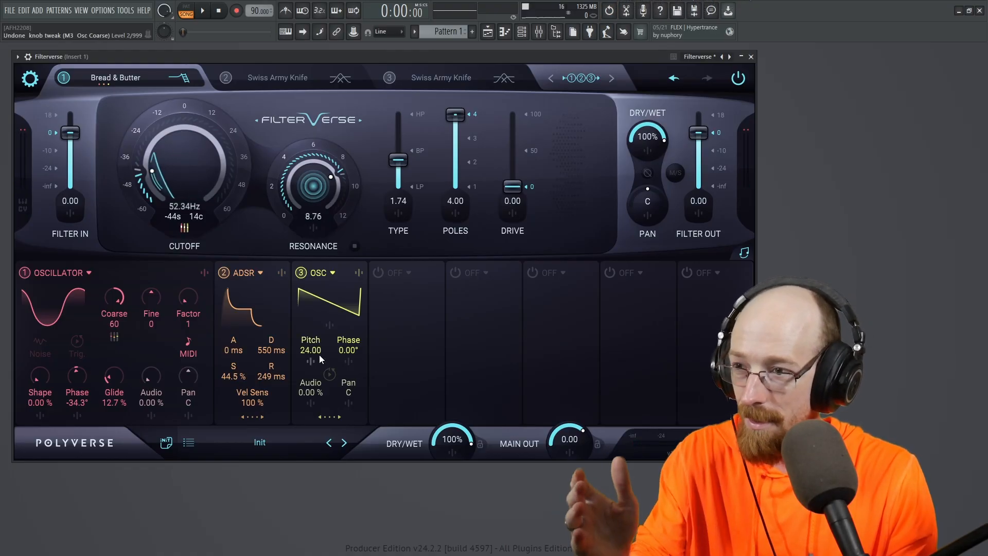